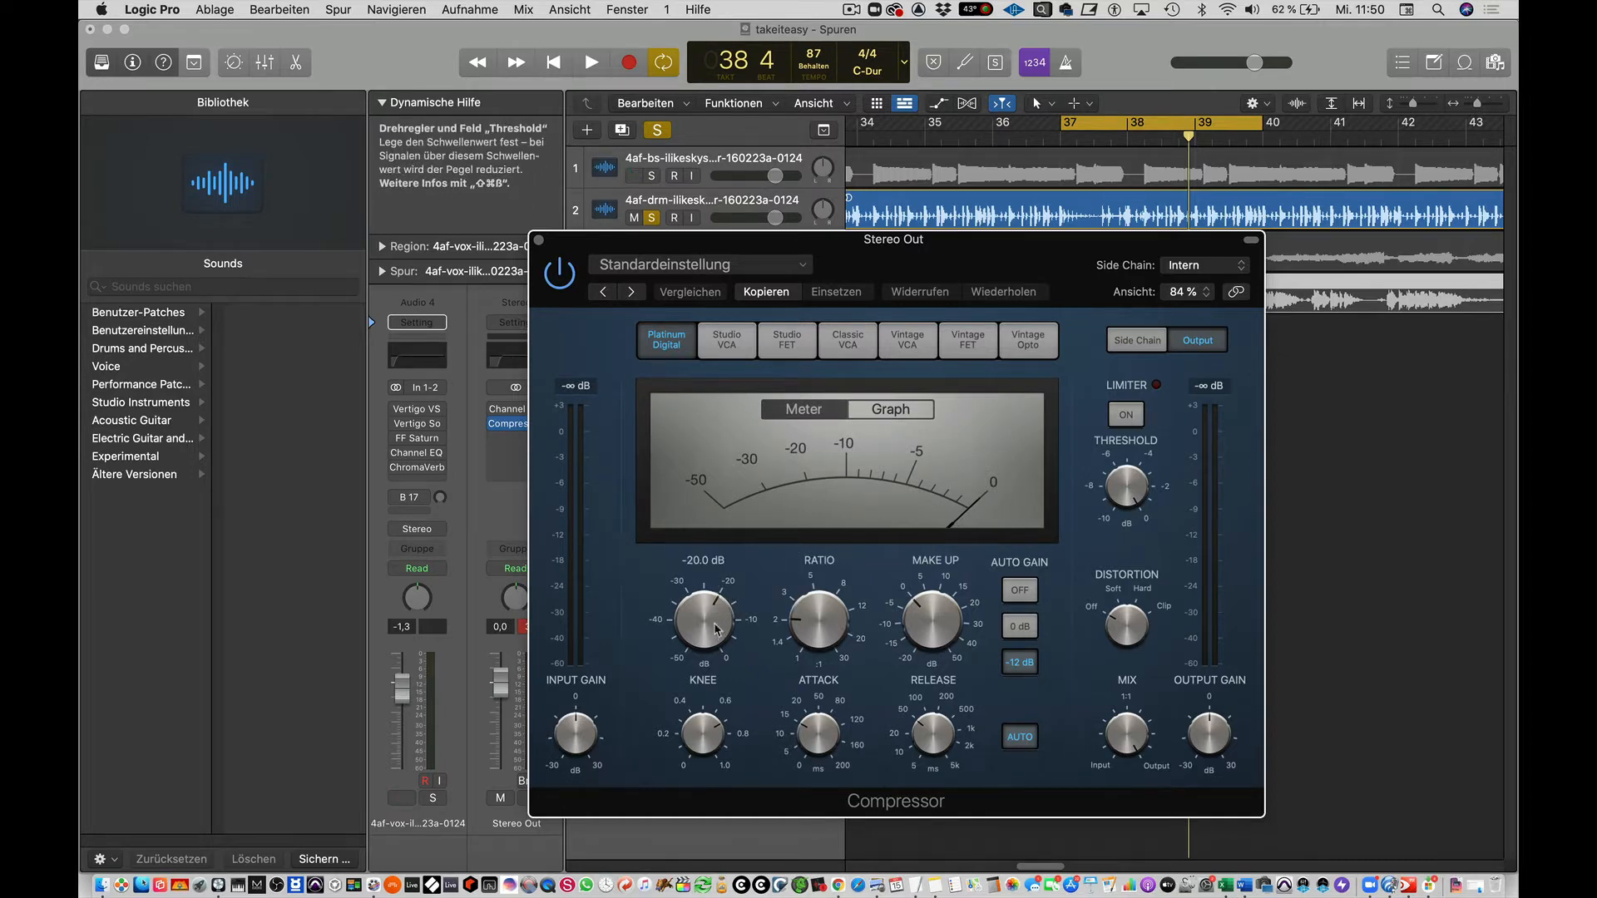
During loop playback, lower the compressor threshold to about -25 dB, raise the ratio to about 6:1, and turn Auto Gain off.
key("space")
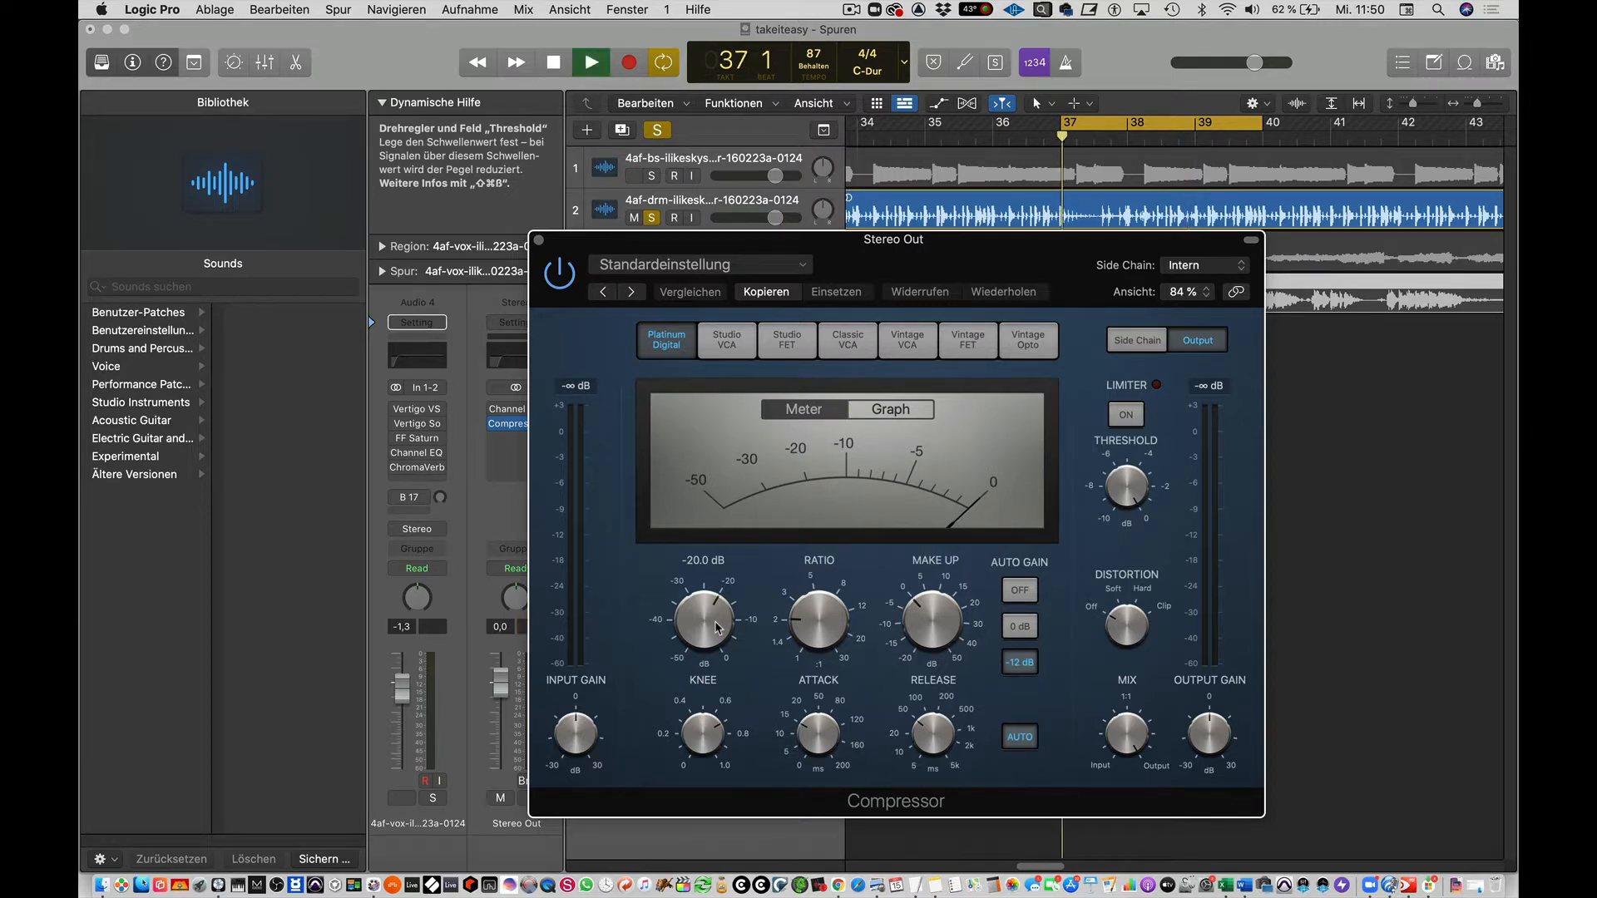
left_click_drag(718, 628, 946, 548)
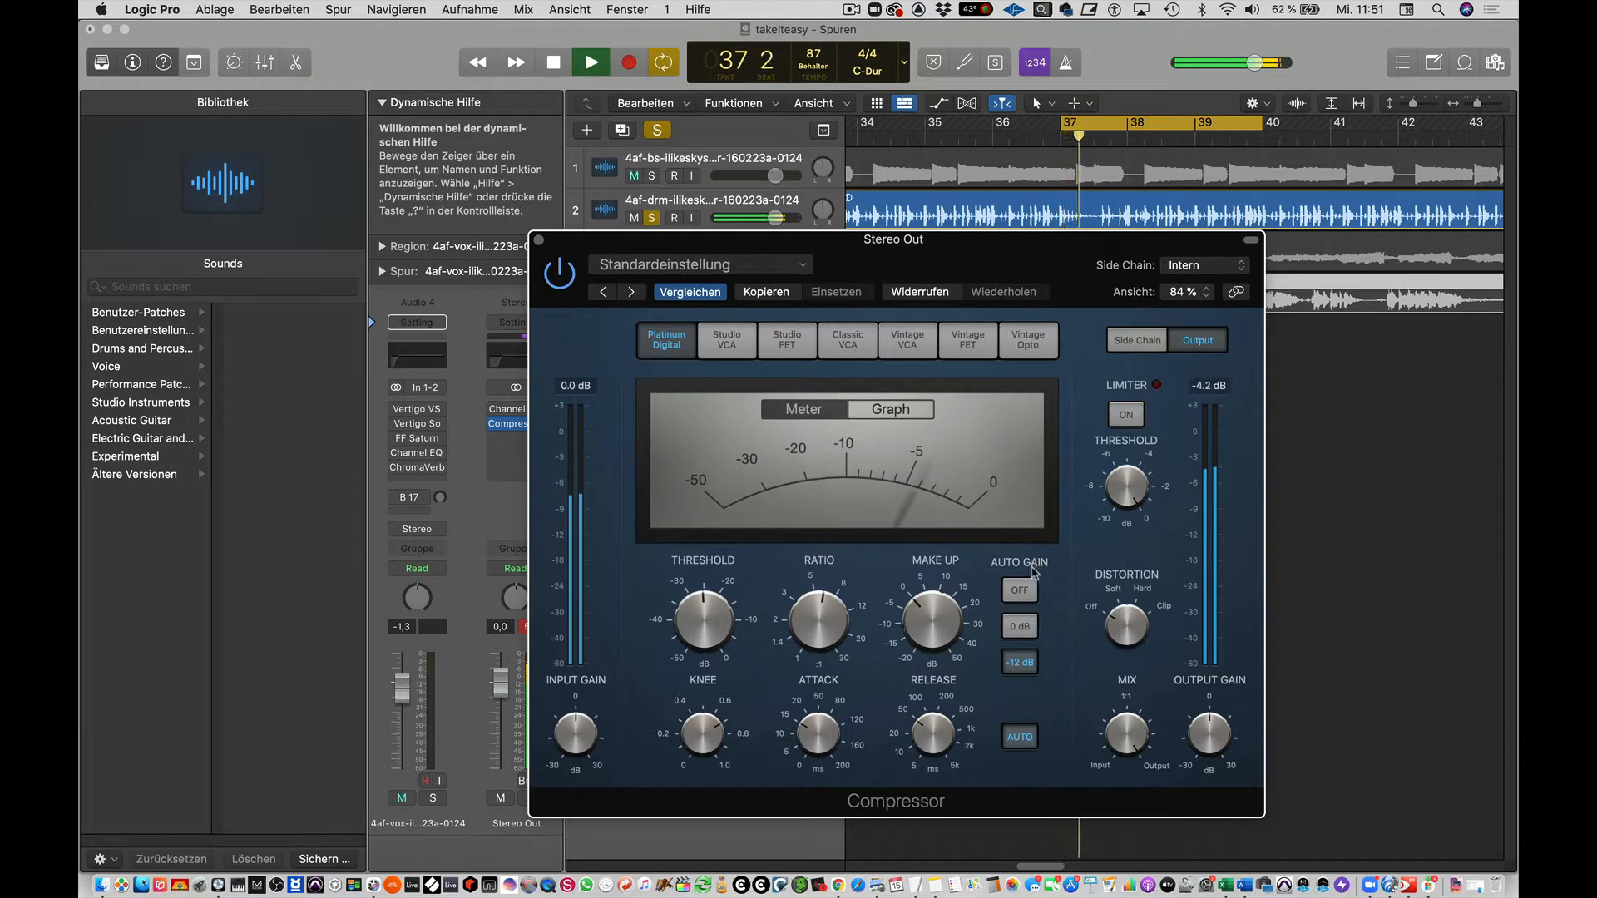
left_click(1021, 591)
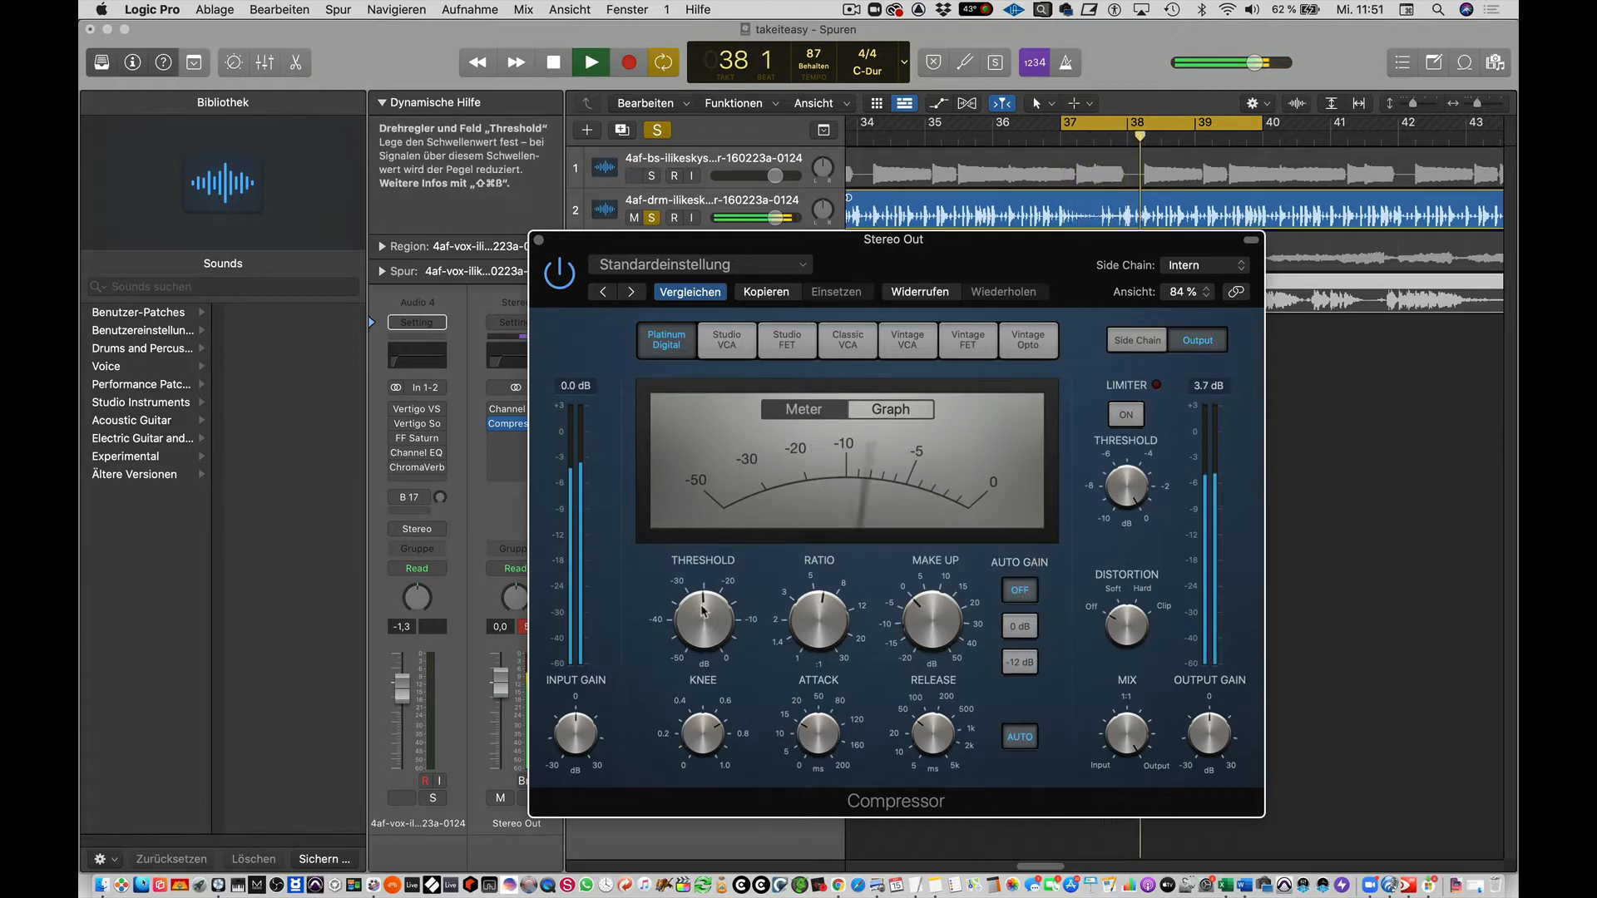
Lower the compressor threshold to about -38 dB and try out the make-up gain, returning it to about 0 dB.
mouse_move(705, 613)
left_mouse_down()
mouse_move(717, 678)
mouse_move(708, 617)
left_mouse_up()
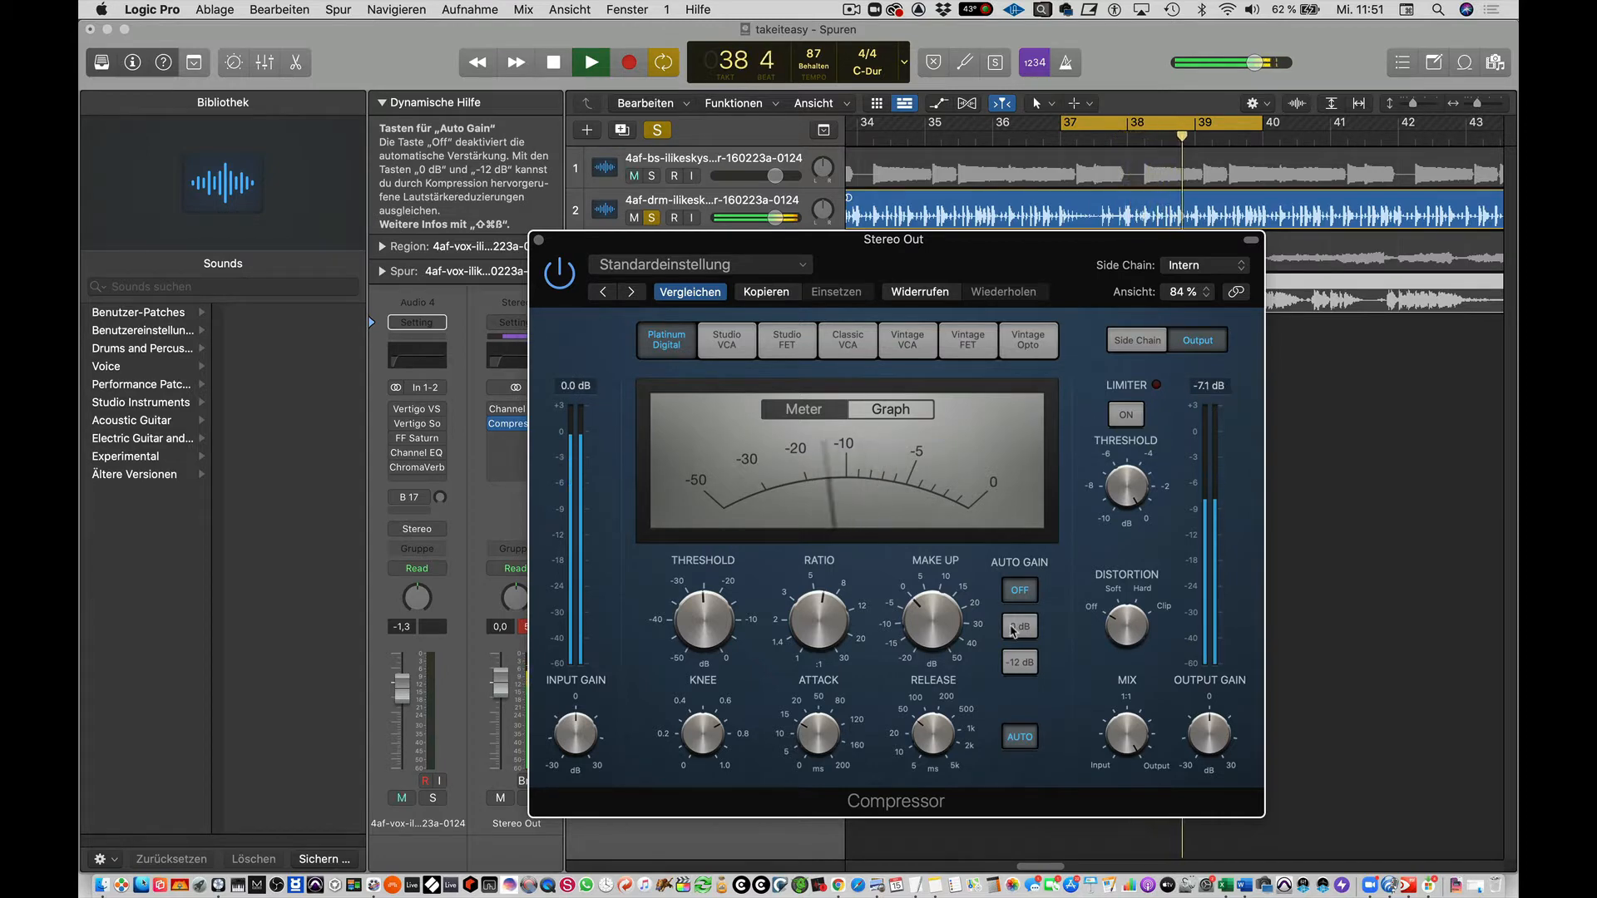
left_click_drag(703, 625, 705, 662)
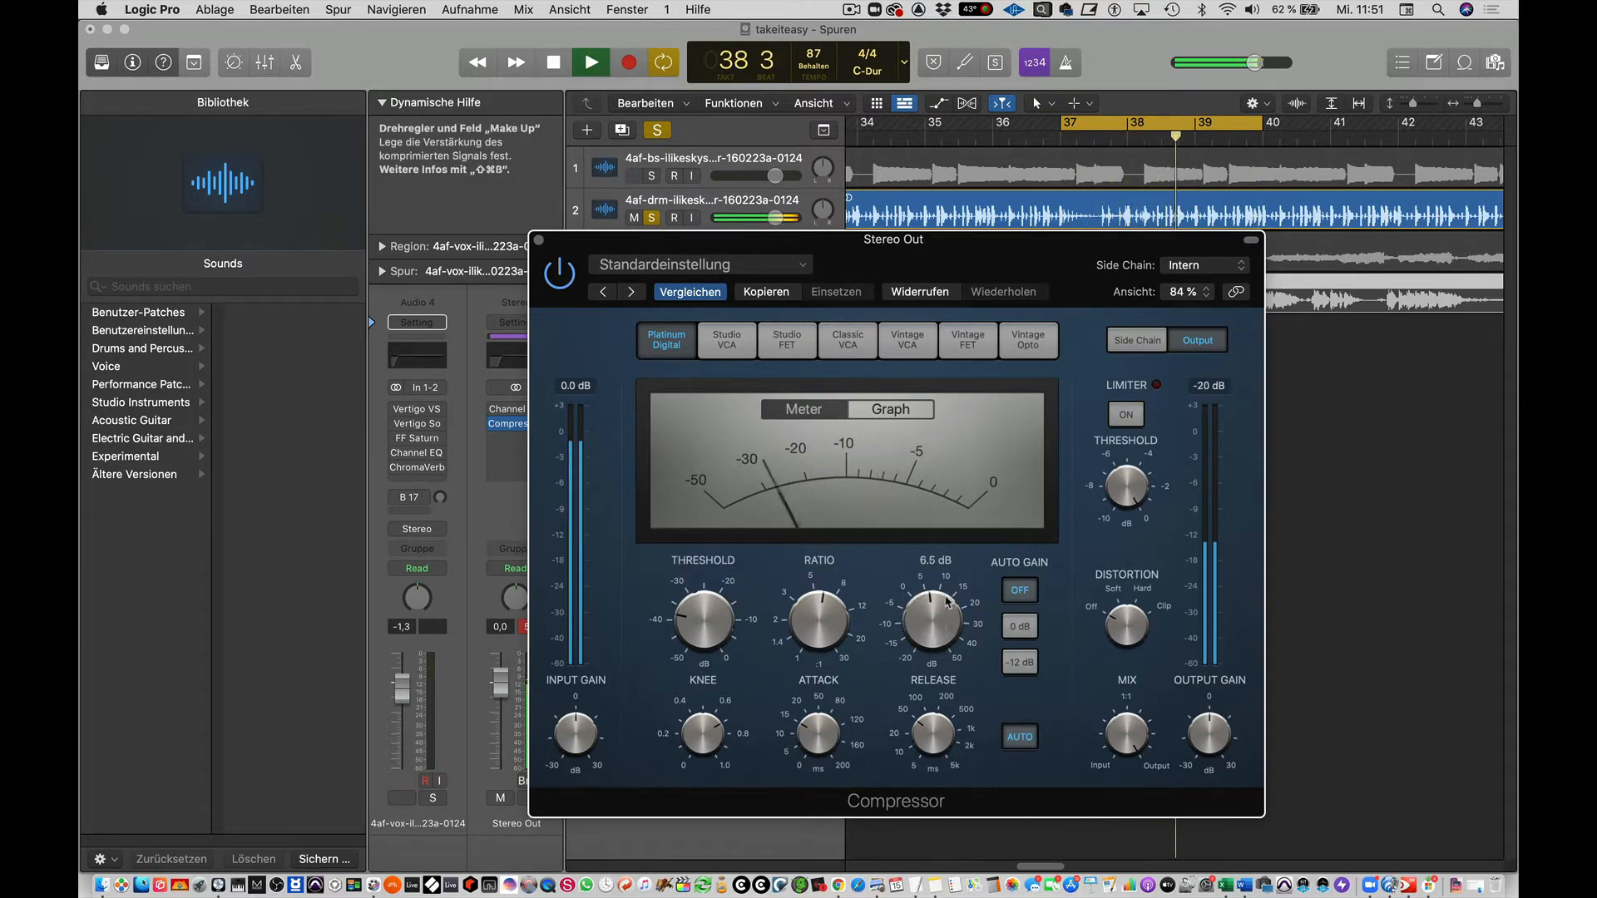
mouse_move(948, 603)
left_mouse_down()
mouse_move(947, 579)
mouse_move(945, 628)
left_mouse_up()
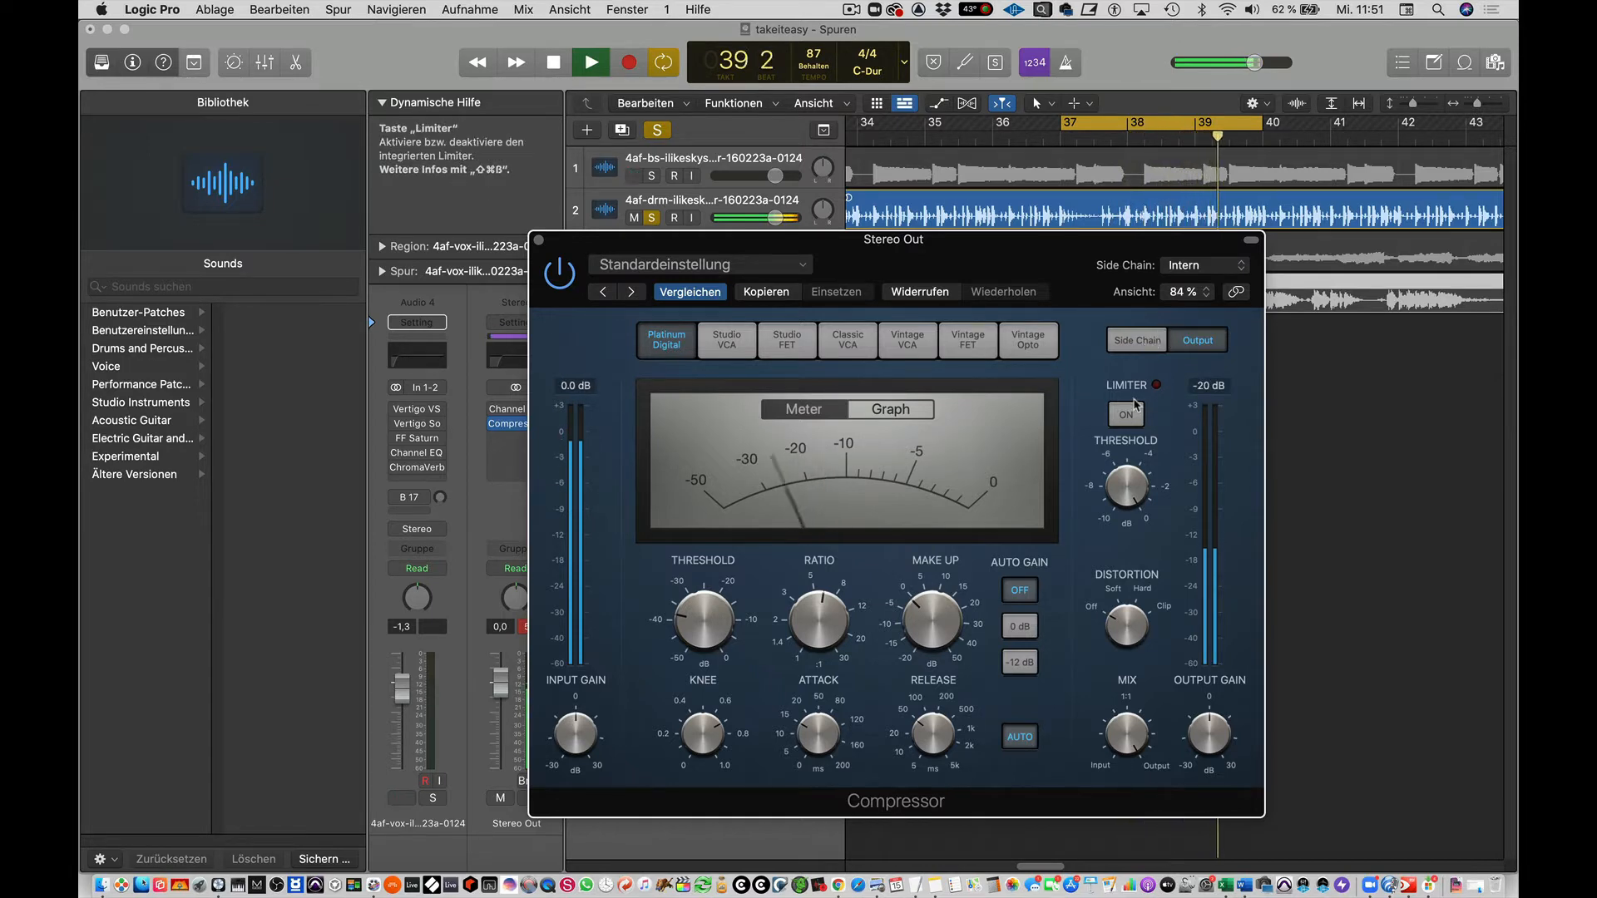
Show the compressor's side chain settings and compare Peak with RMS detection, leaving RMS selected and the side chain source on Intern.
left_click(1158, 341)
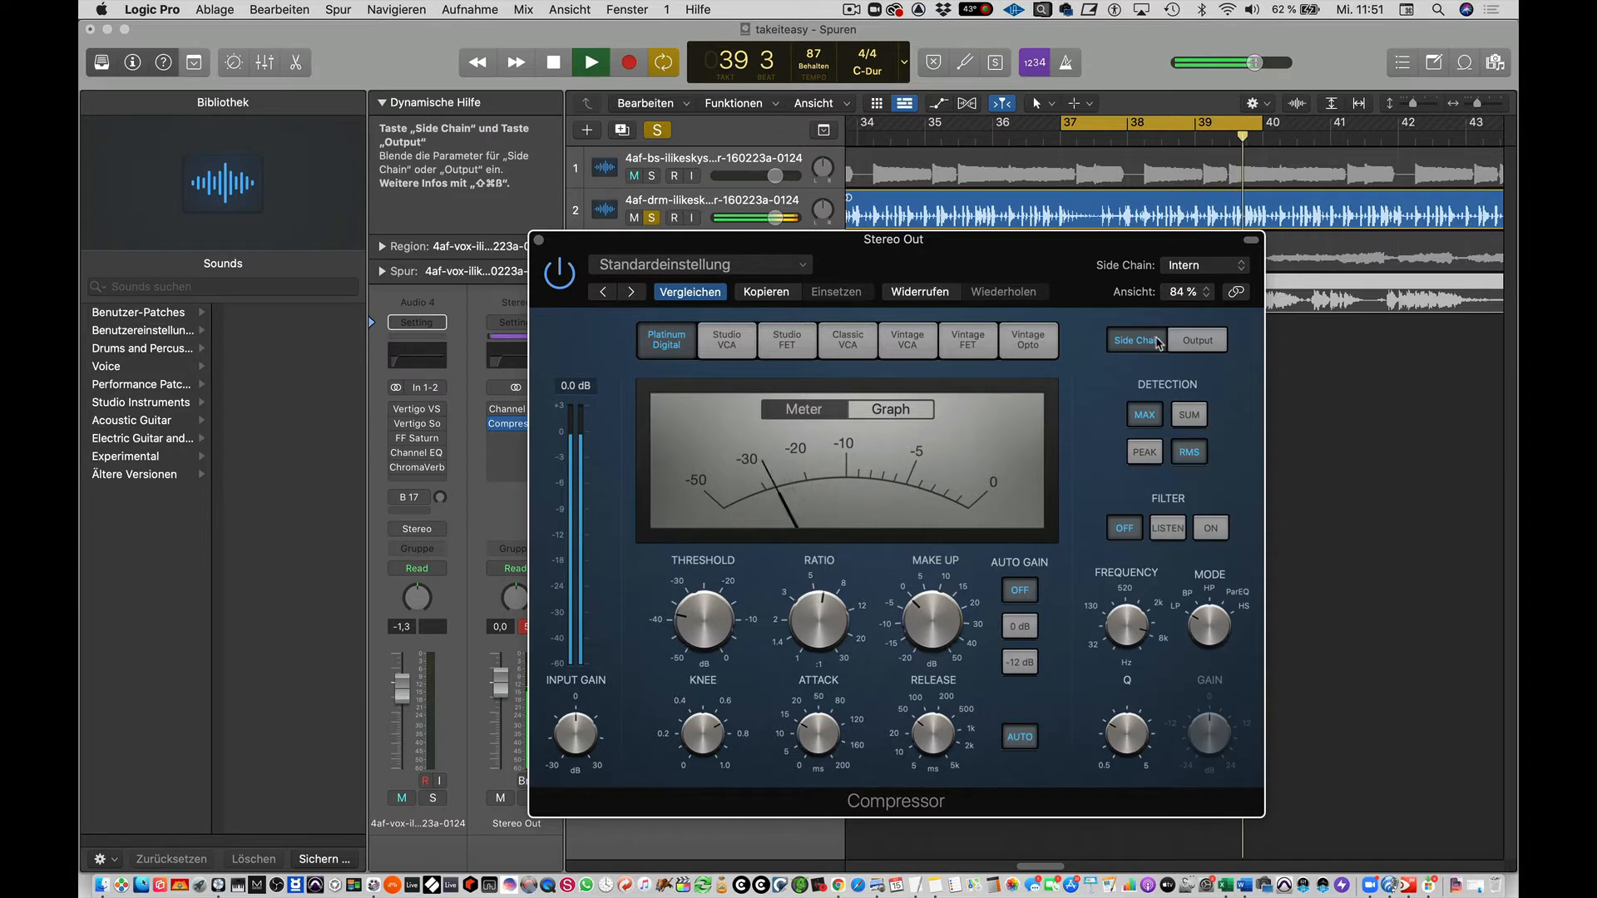
left_click(1152, 457)
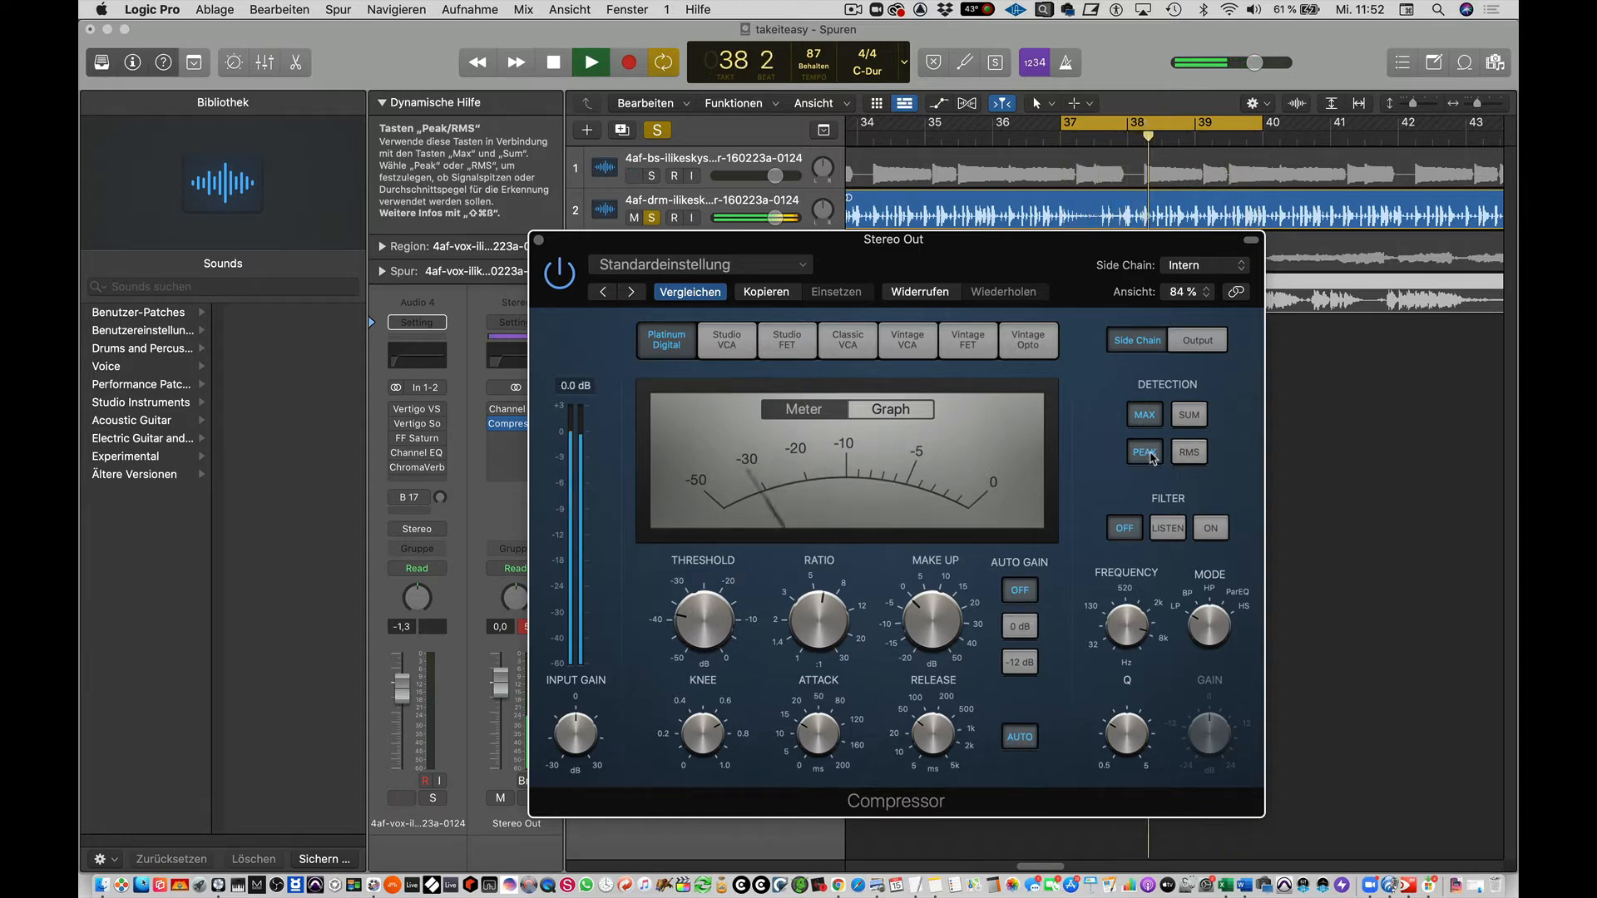
left_click(1186, 454)
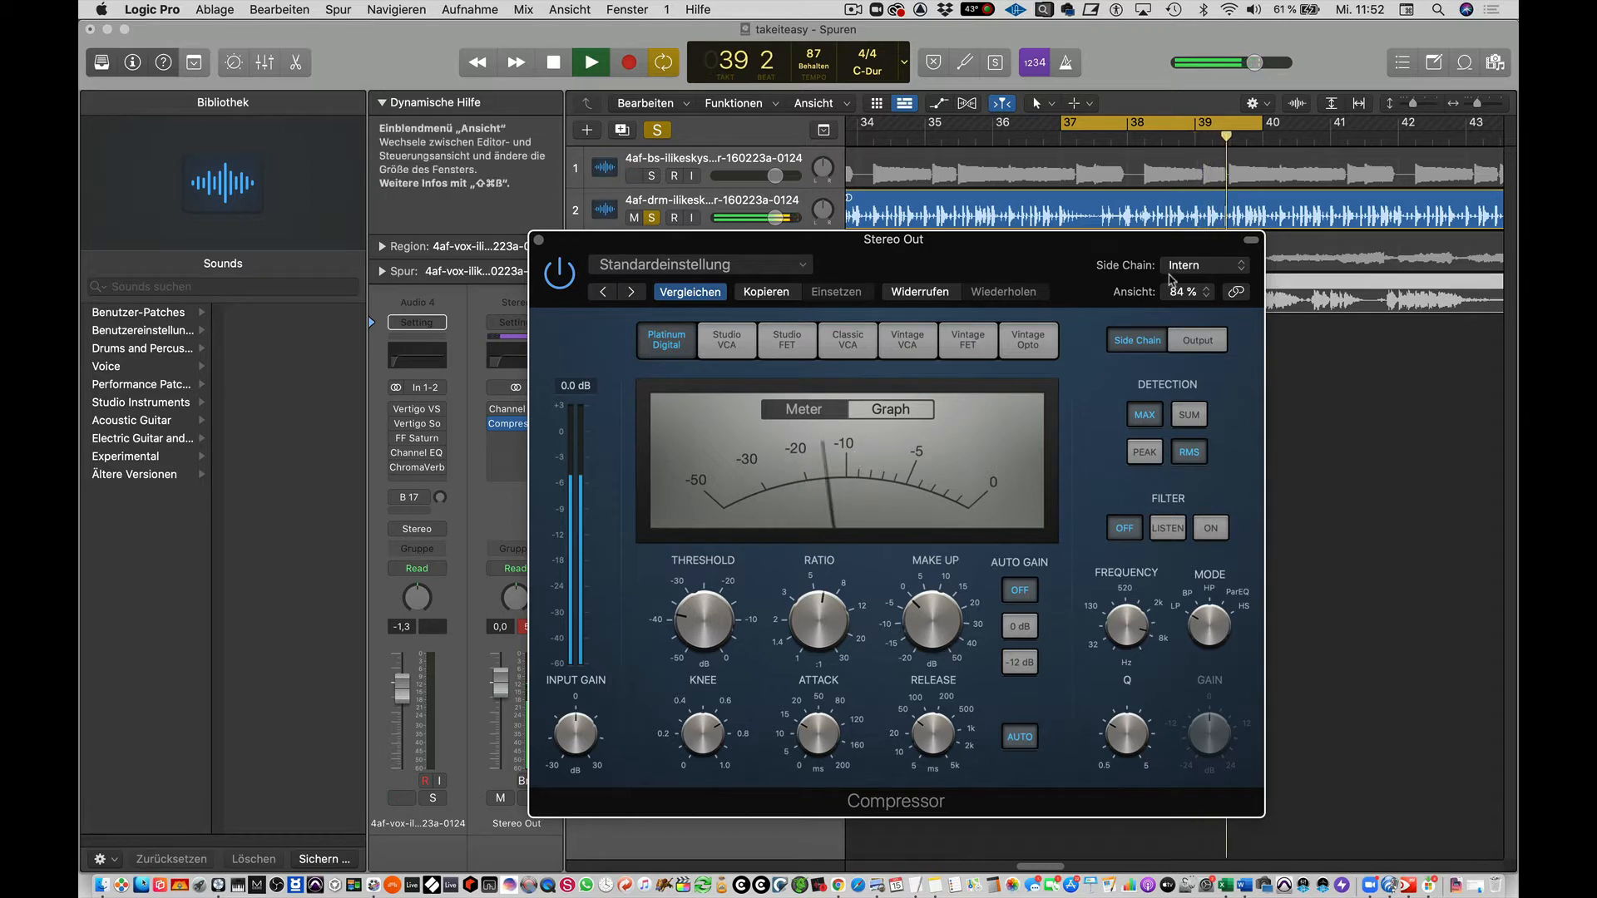
left_click(1205, 264)
left_click(1113, 245)
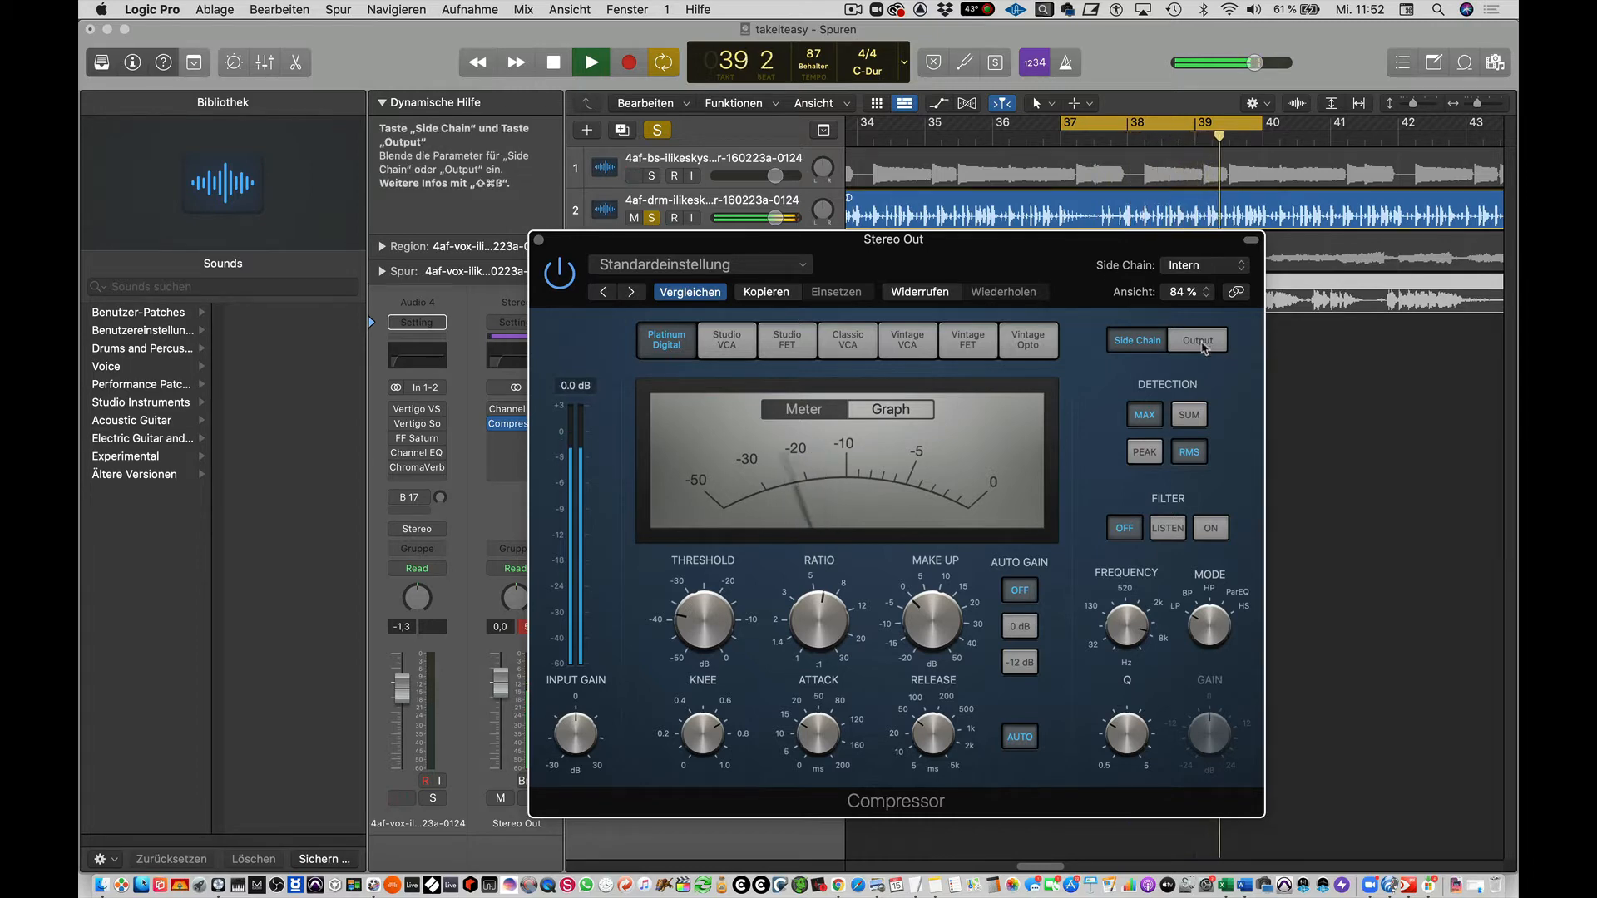
left_click(1145, 456)
left_click(1204, 453)
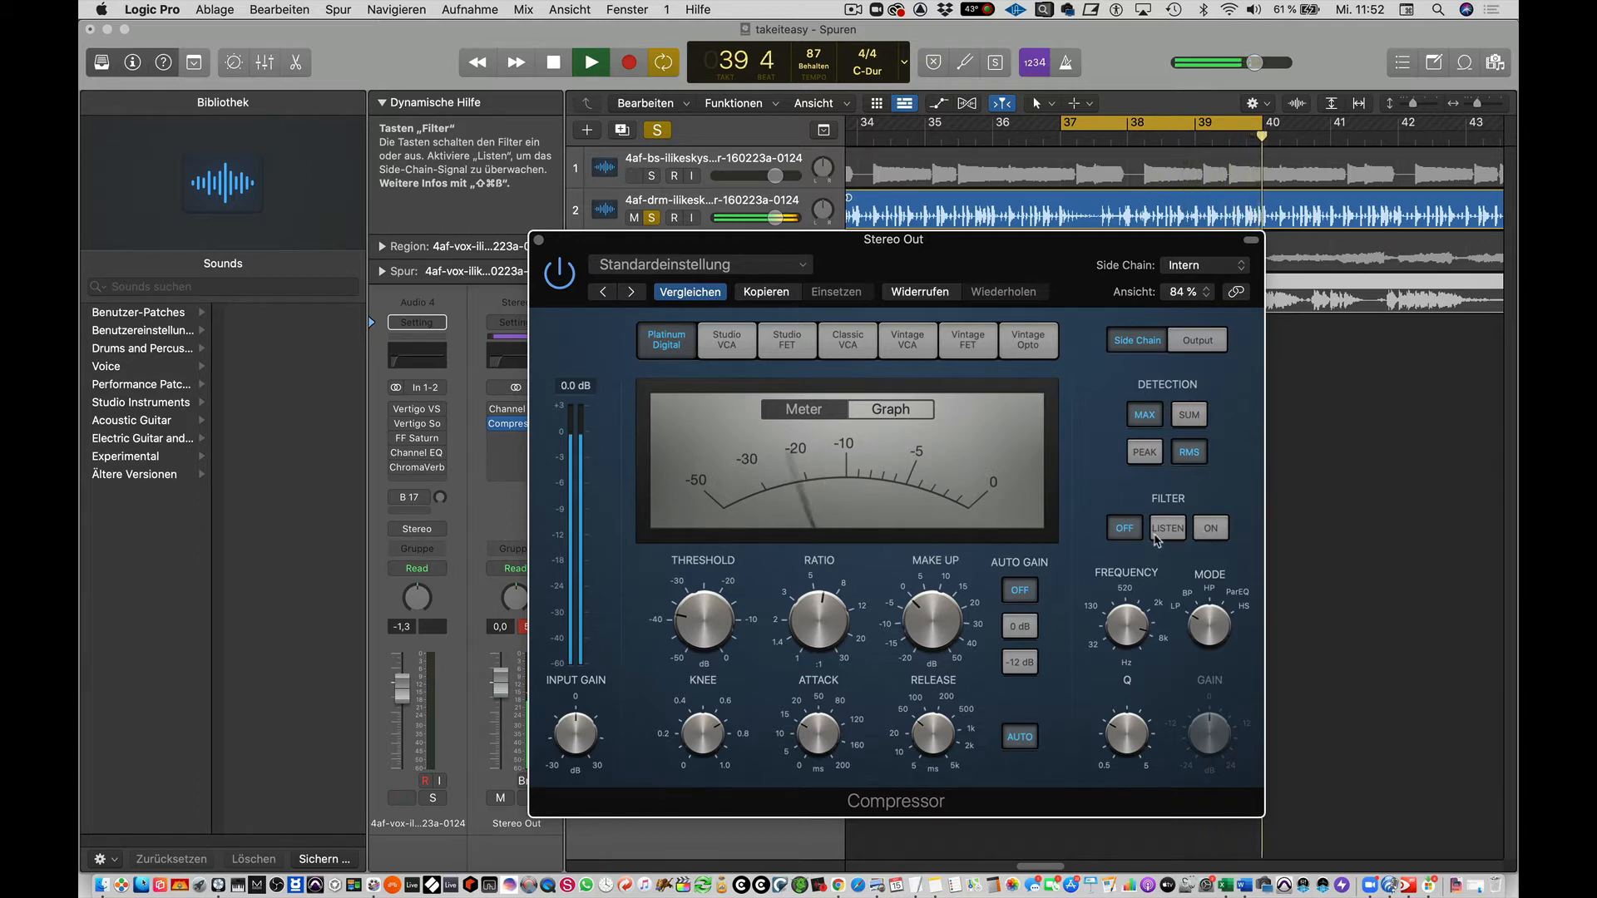
Listen to the side chain filter signal, set its mode to HP with a lower frequency, and switch the filter on.
left_click(1167, 537)
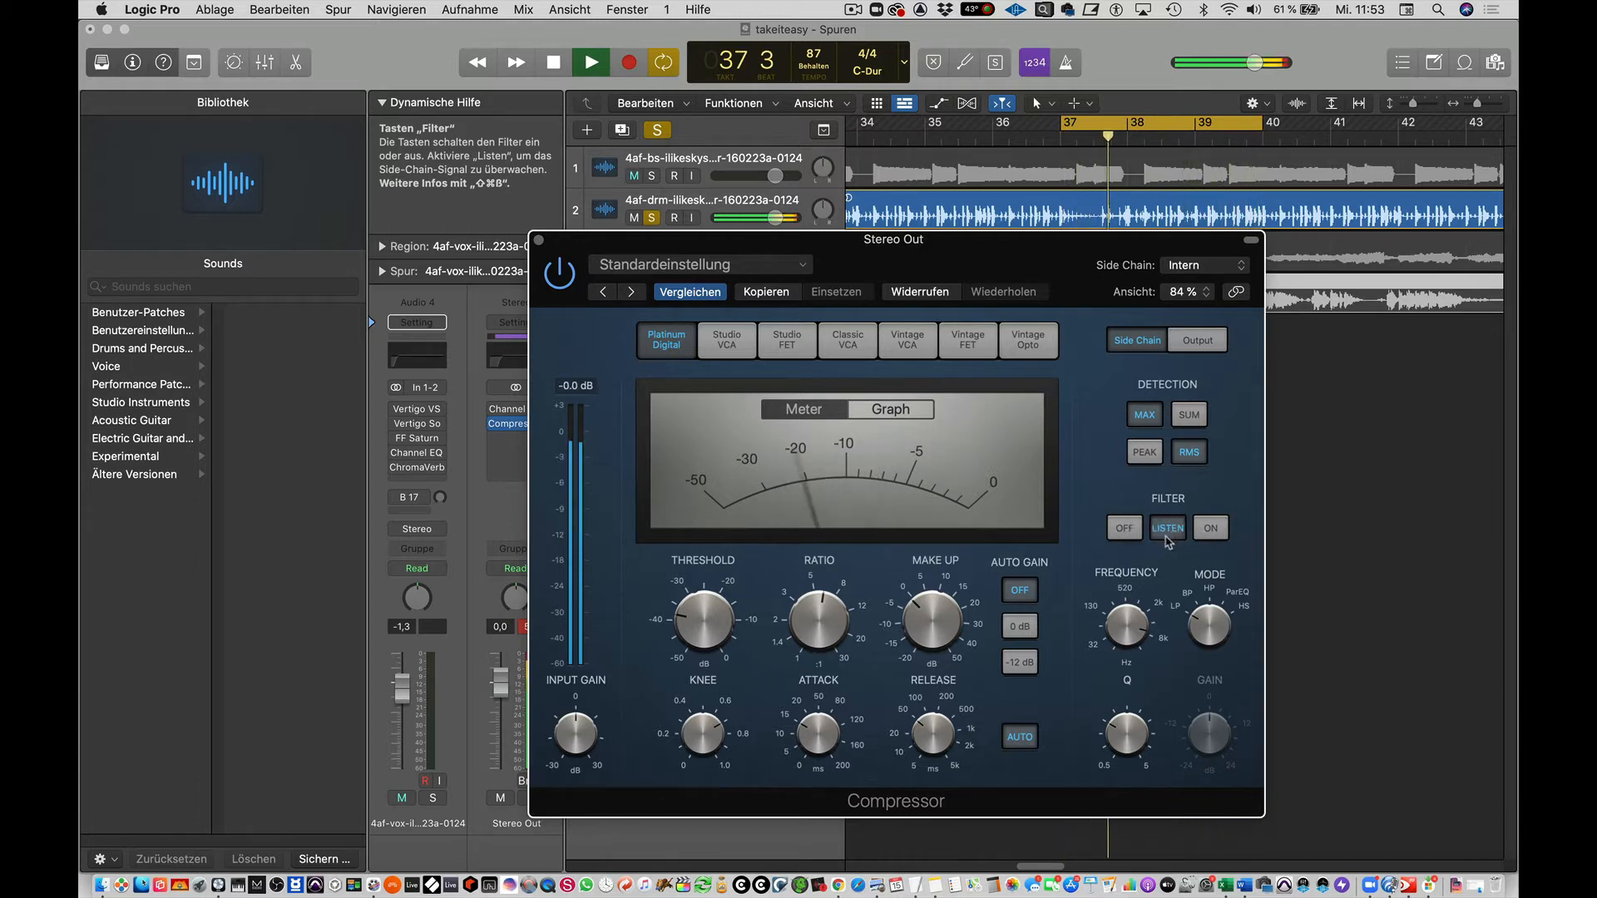
left_click(1210, 591)
mouse_move(1139, 618)
left_mouse_down()
mouse_move(1145, 654)
mouse_move(1147, 628)
left_mouse_up()
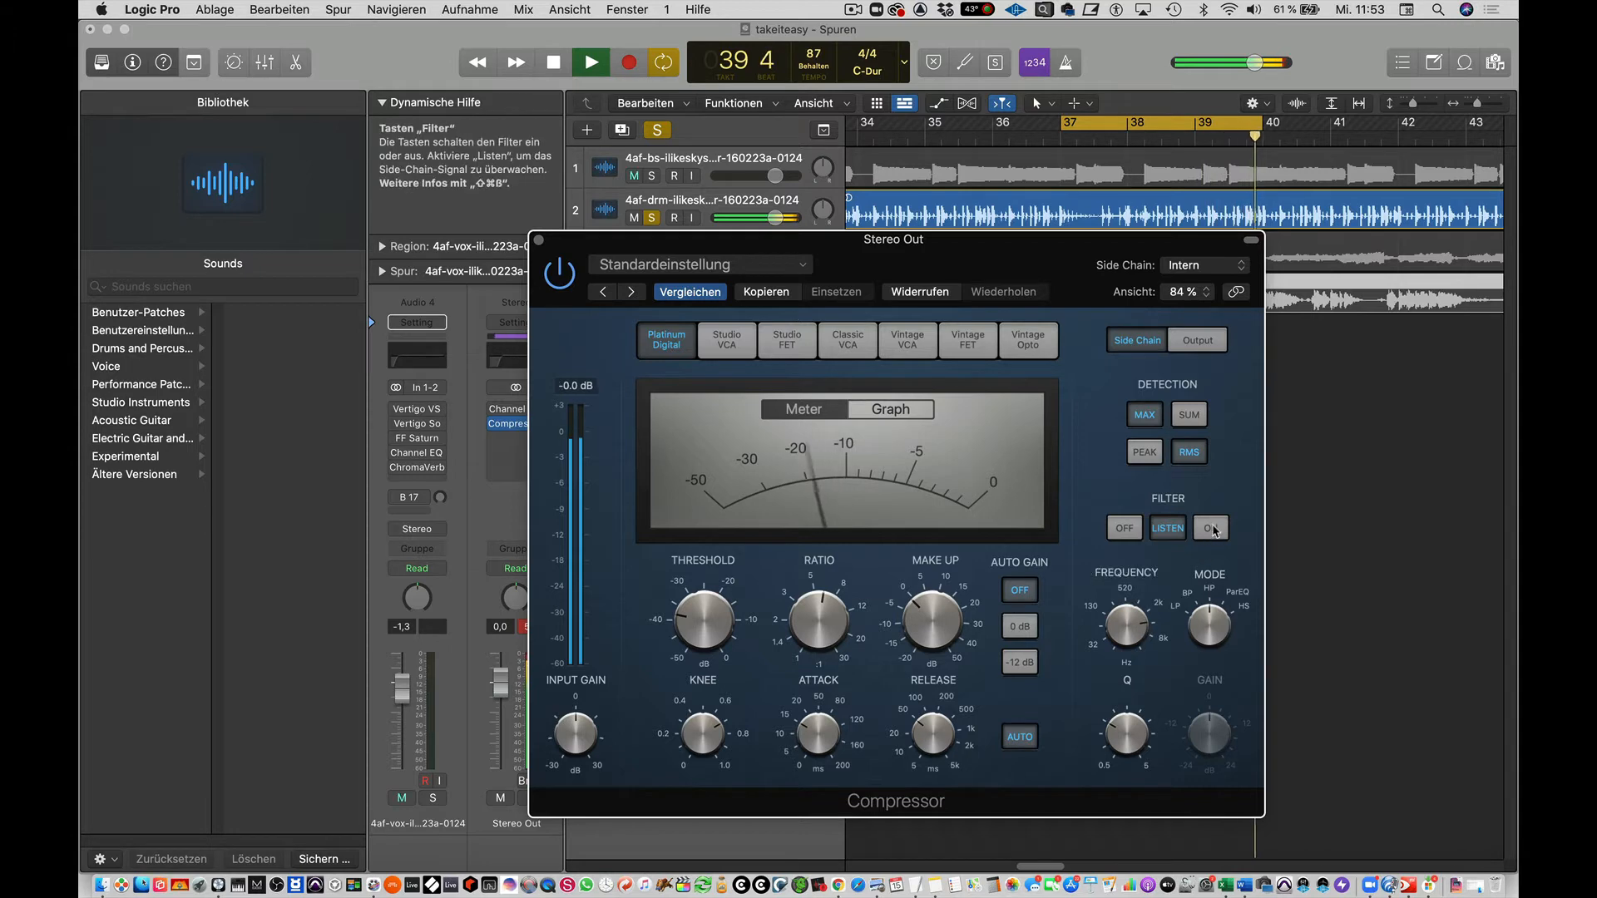
left_click(1211, 530)
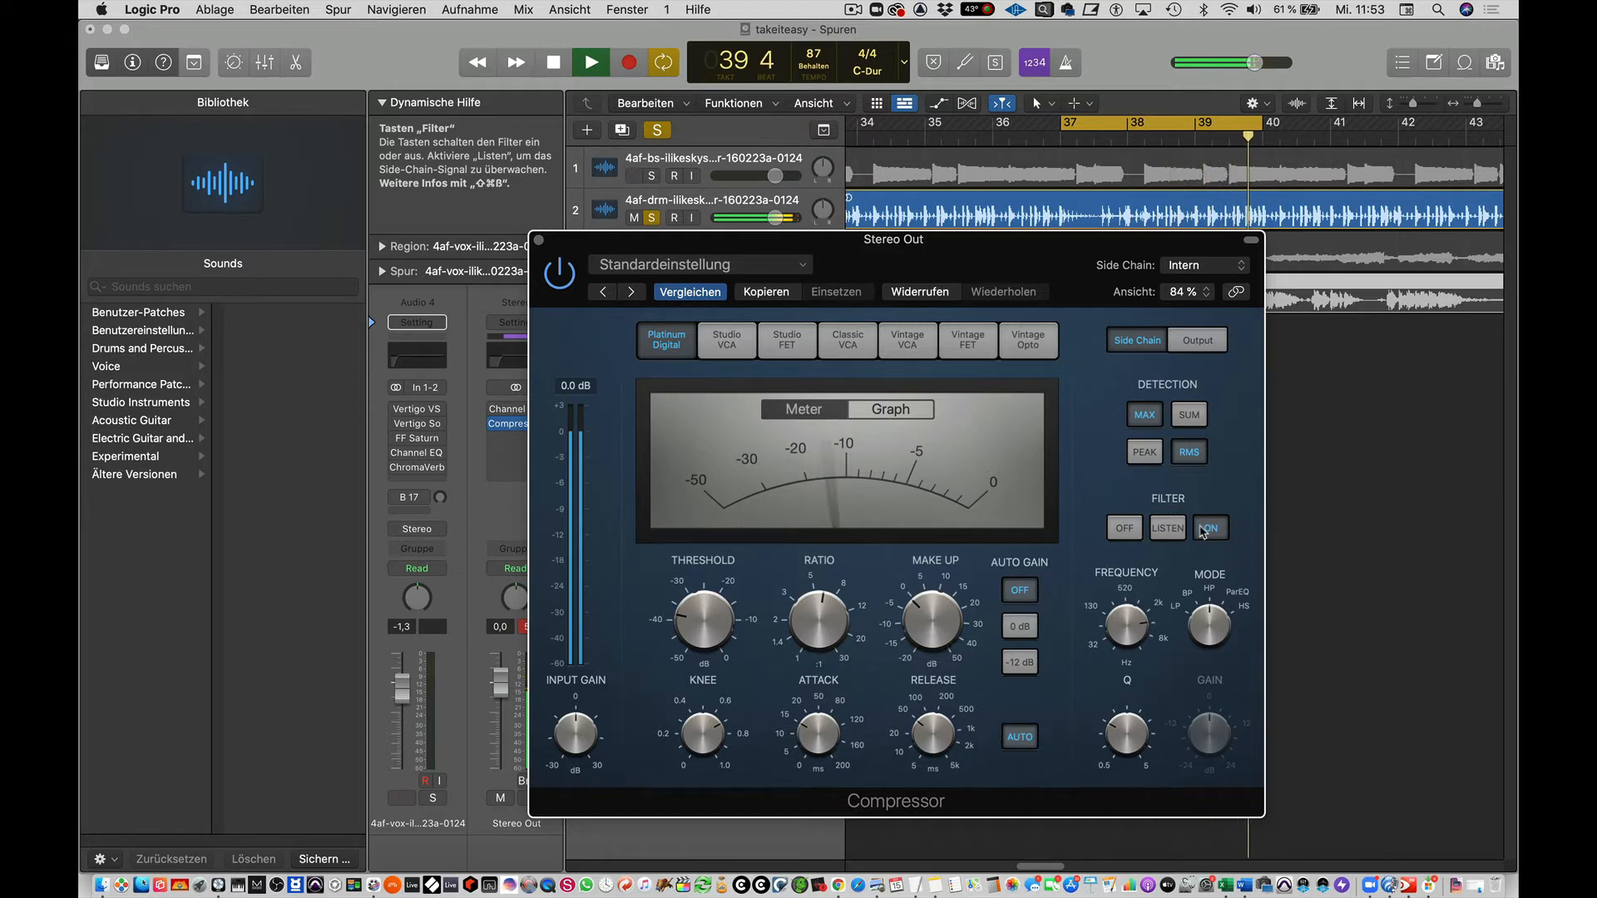
Compare the compression with the side chain filter off and on, leave it on, and stop playback.
left_click(1128, 532)
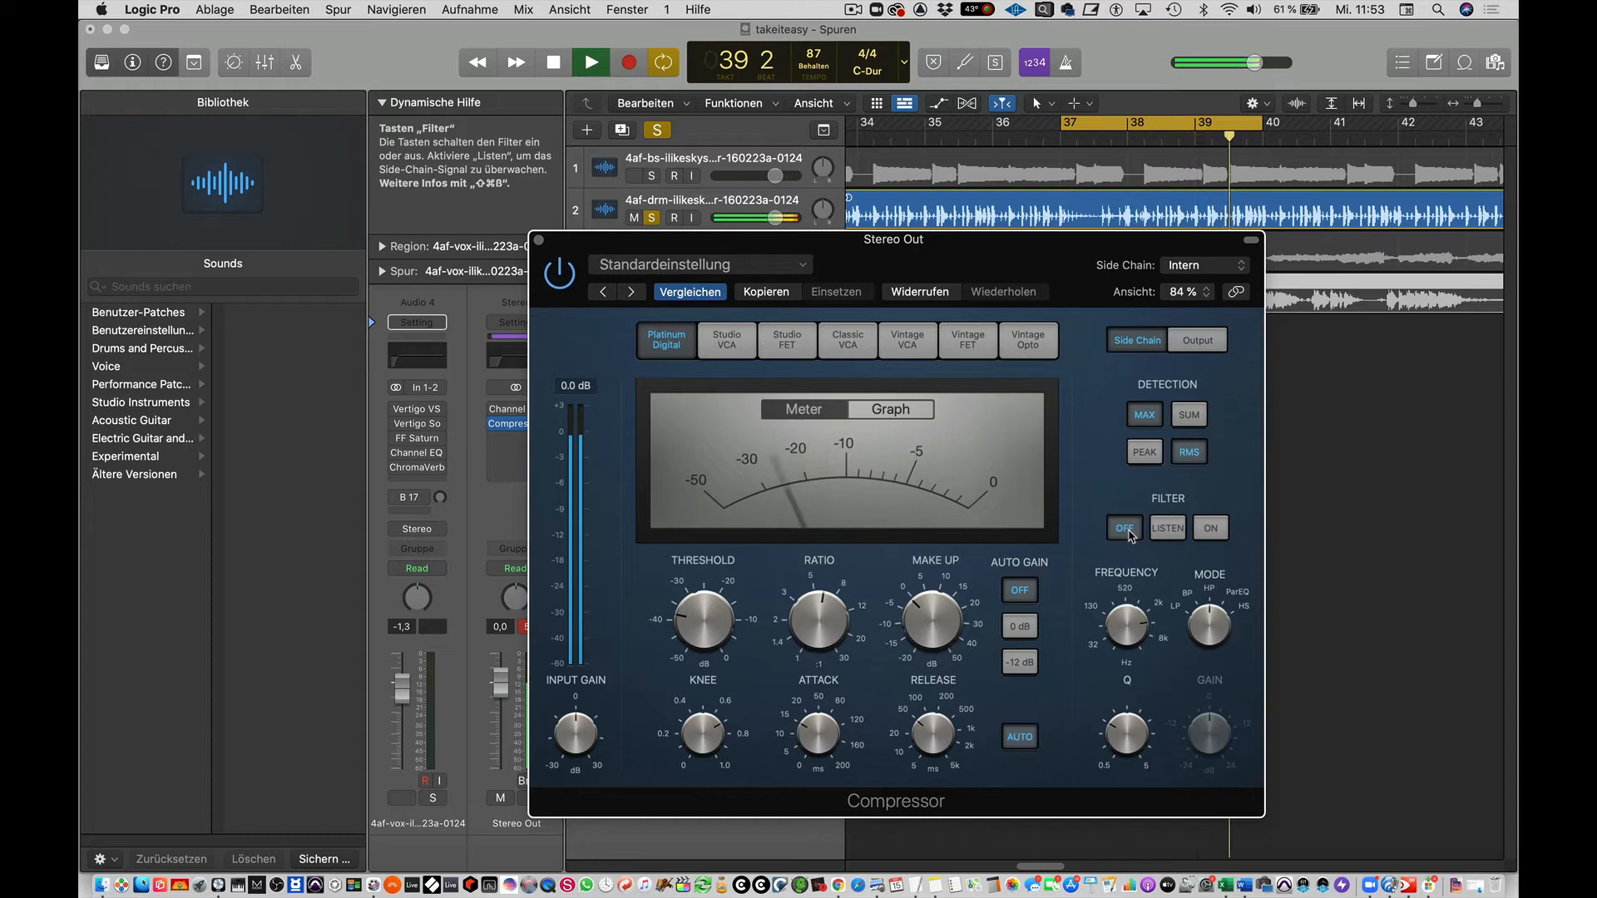
left_click(1211, 528)
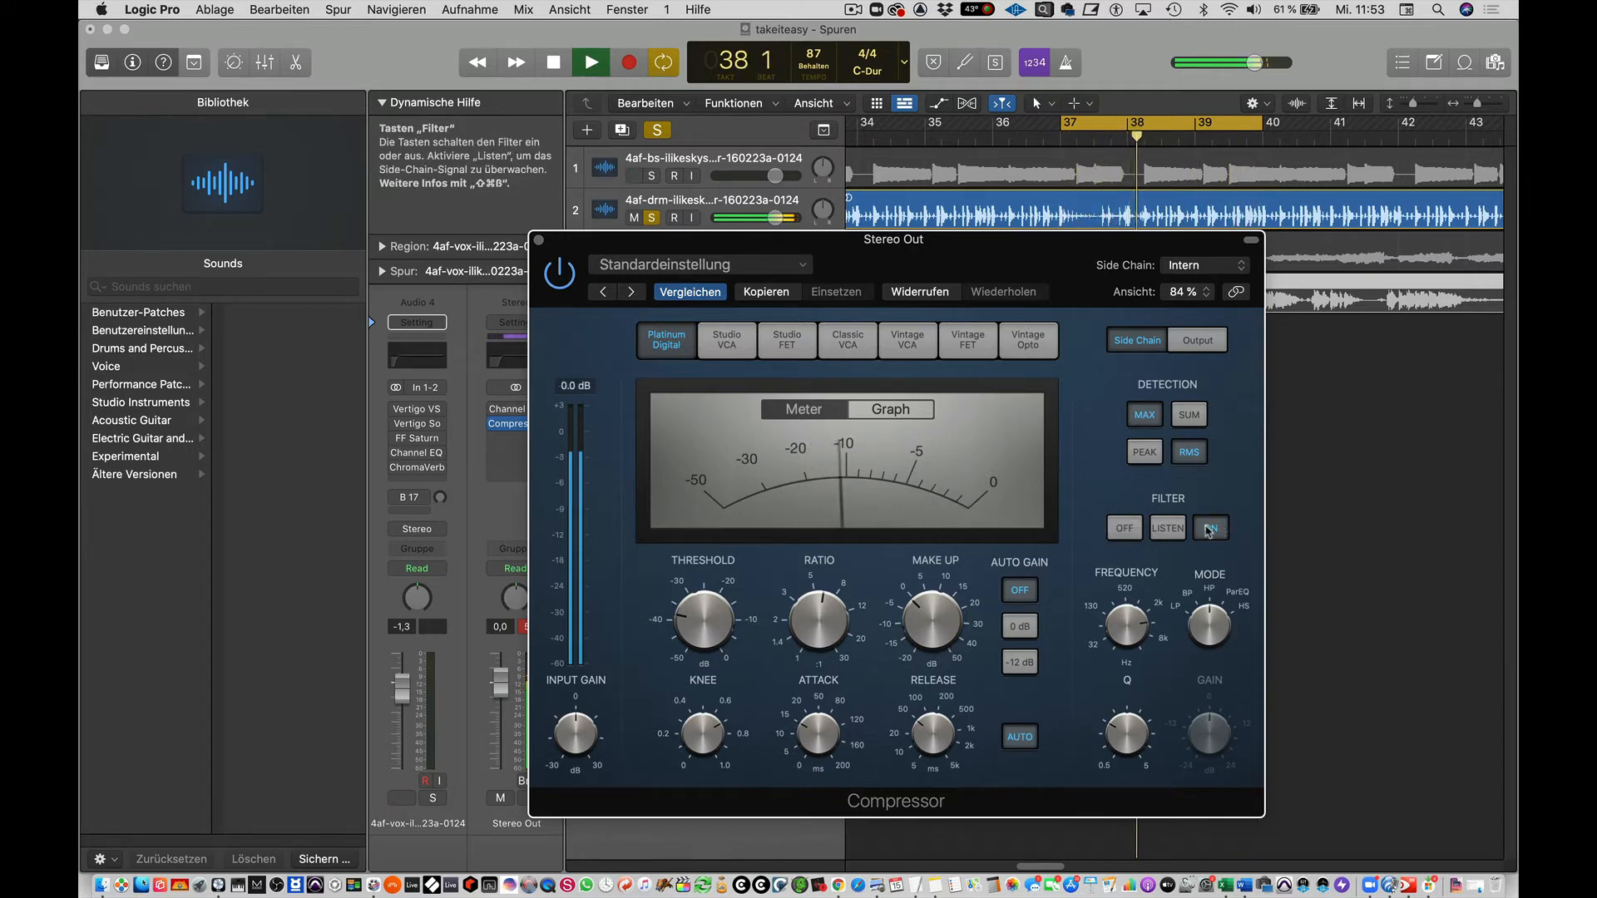
left_click(1131, 533)
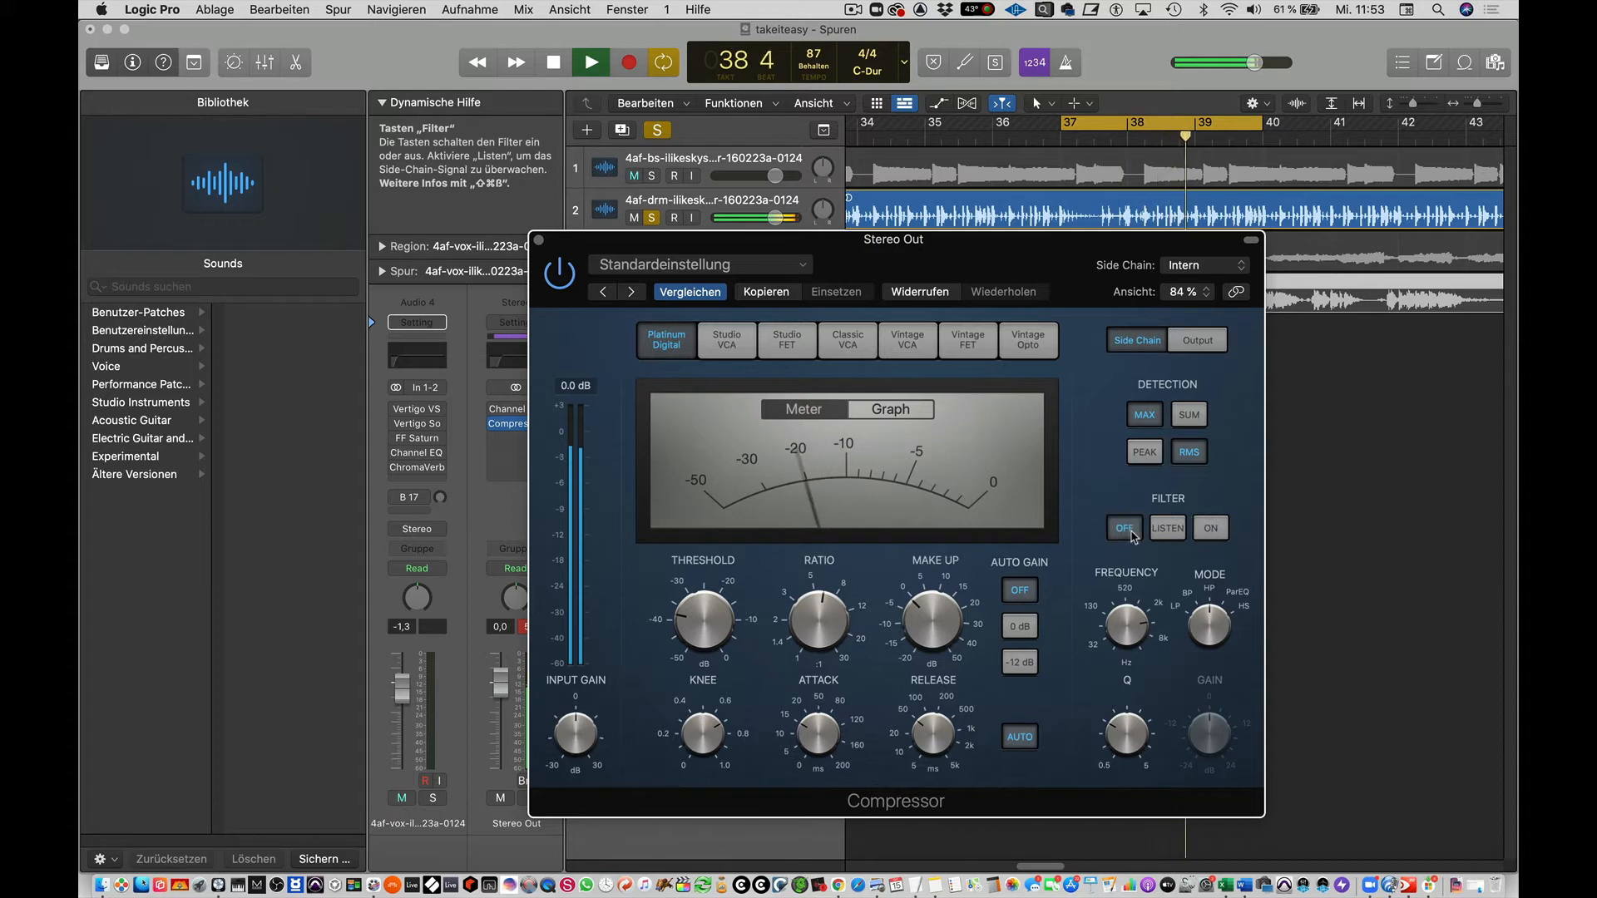
left_click(1211, 532)
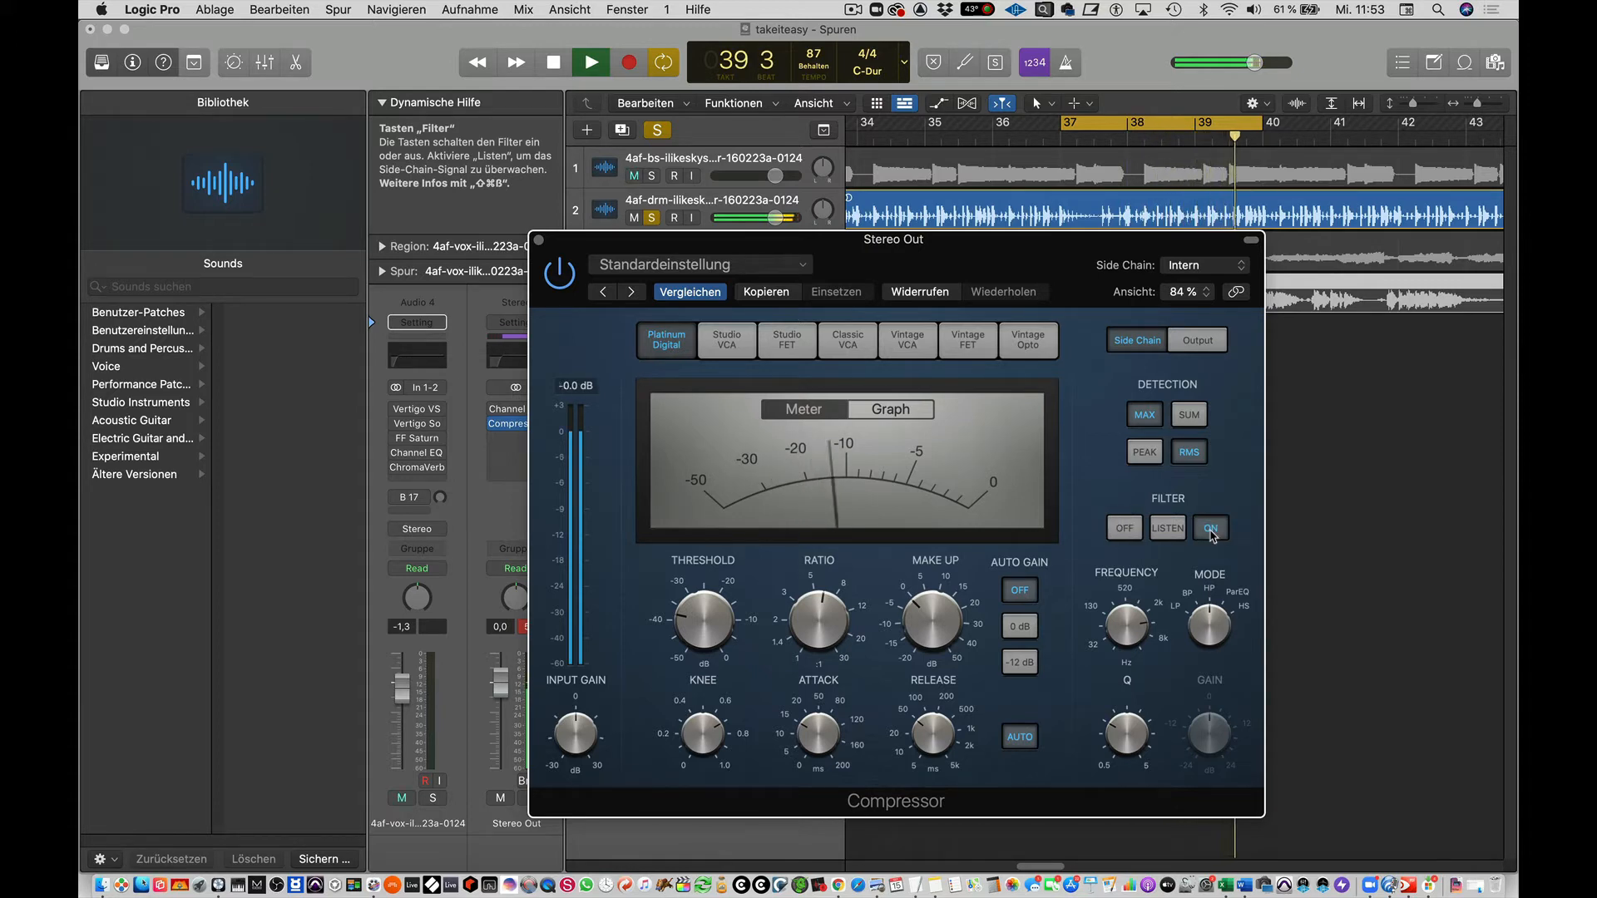
key("space")
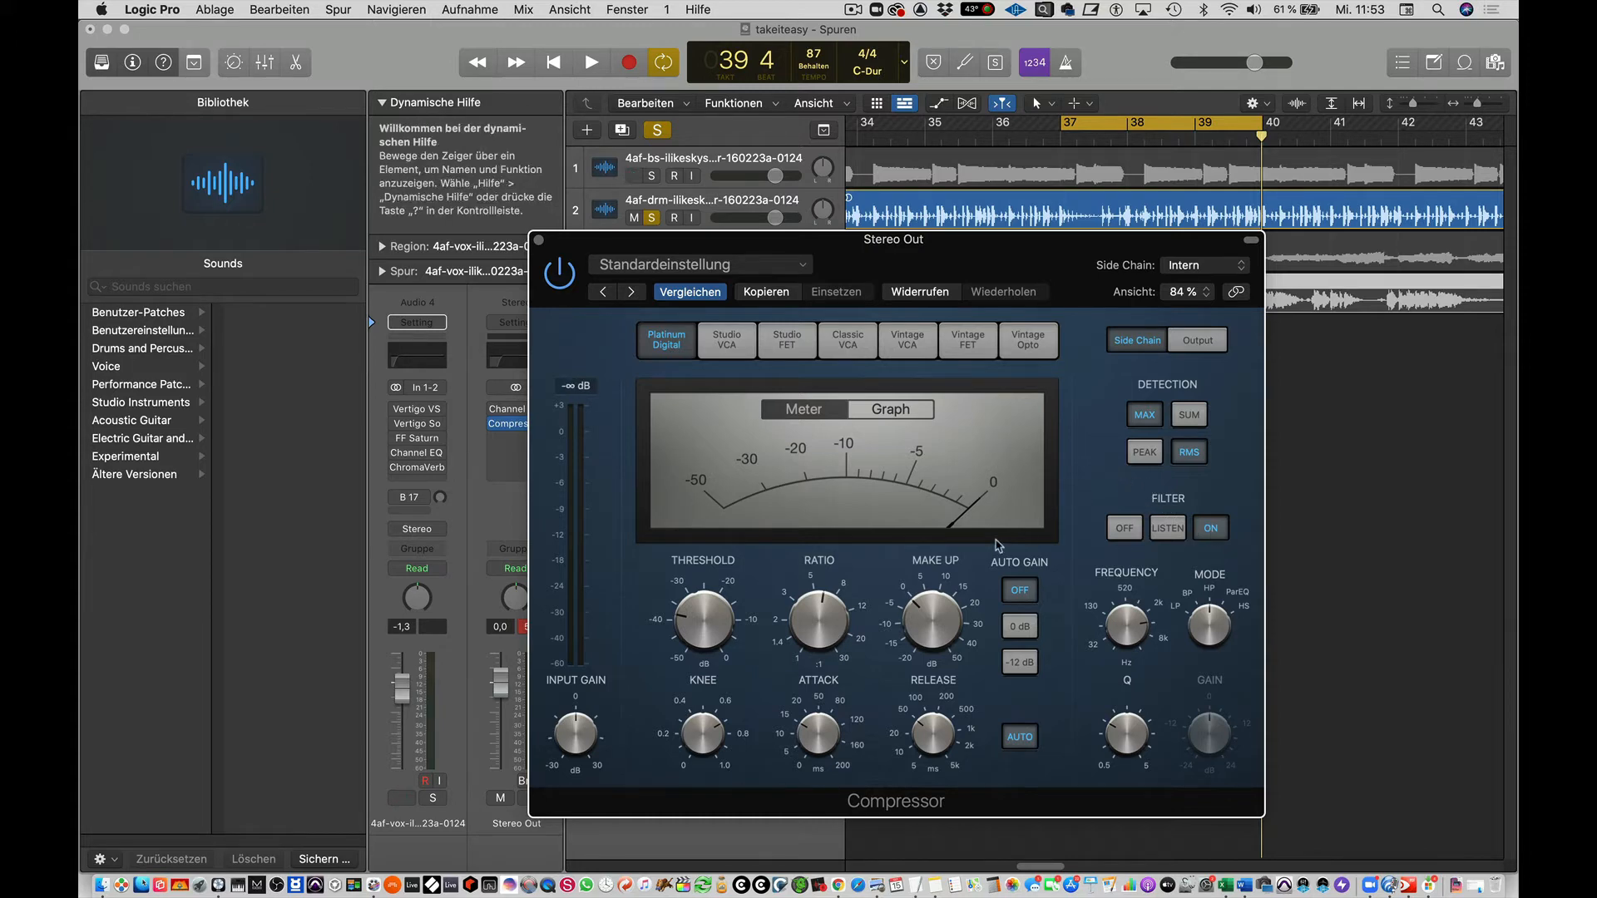
Use Peak detection without auto release or side chain filter, shorten the attack, and set a -21 dB threshold and 2.8:1 ratio.
left_click(1151, 454)
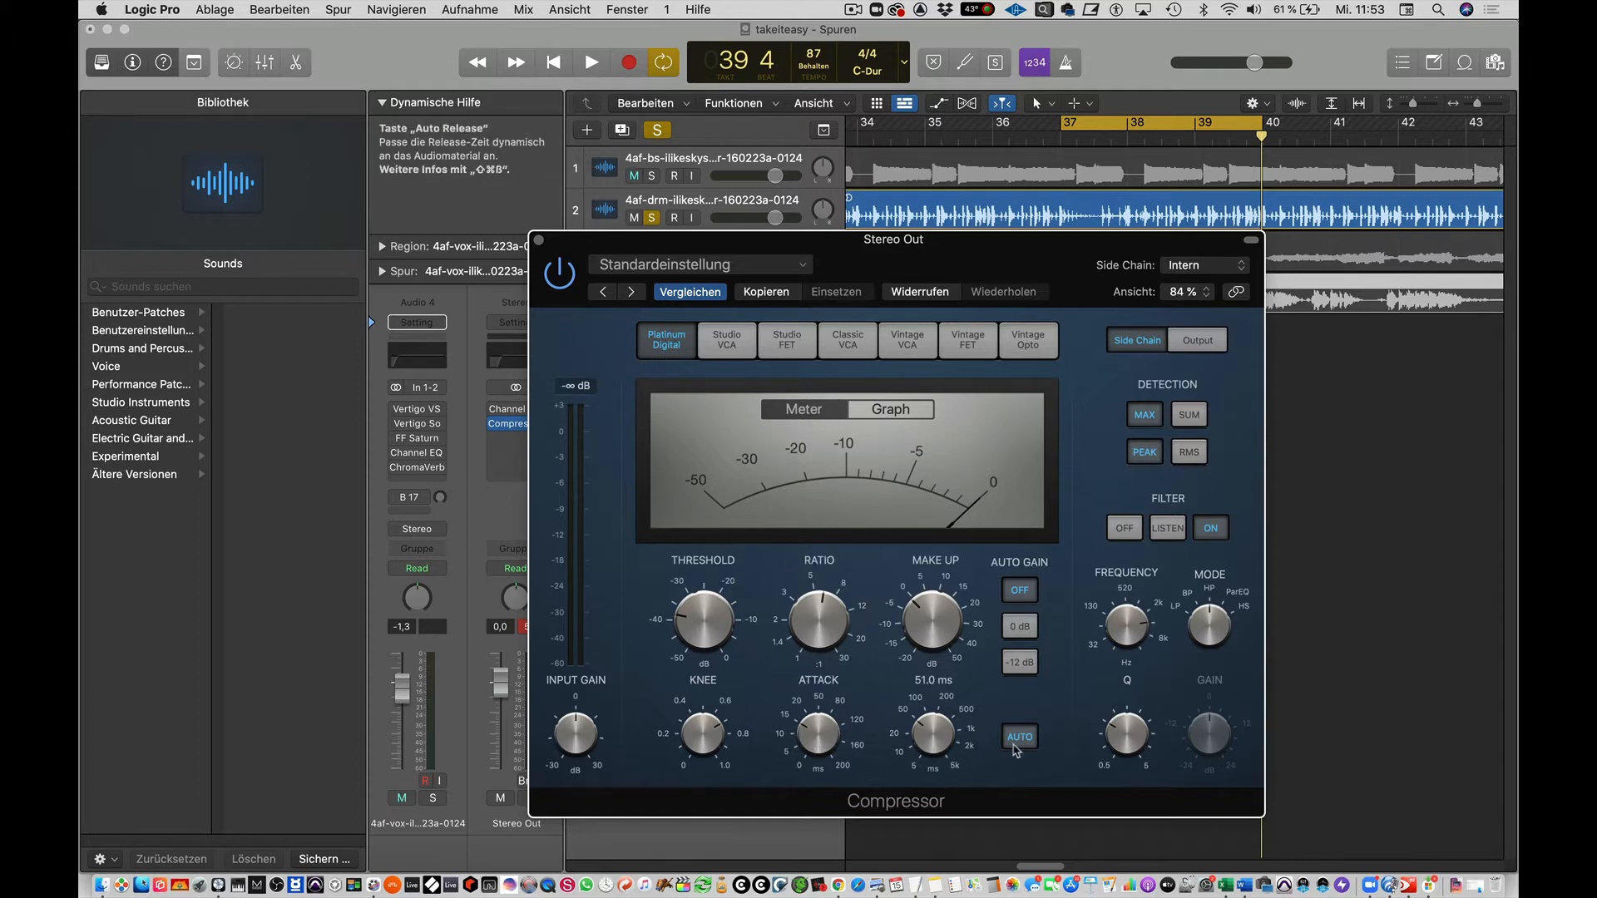
key("space")
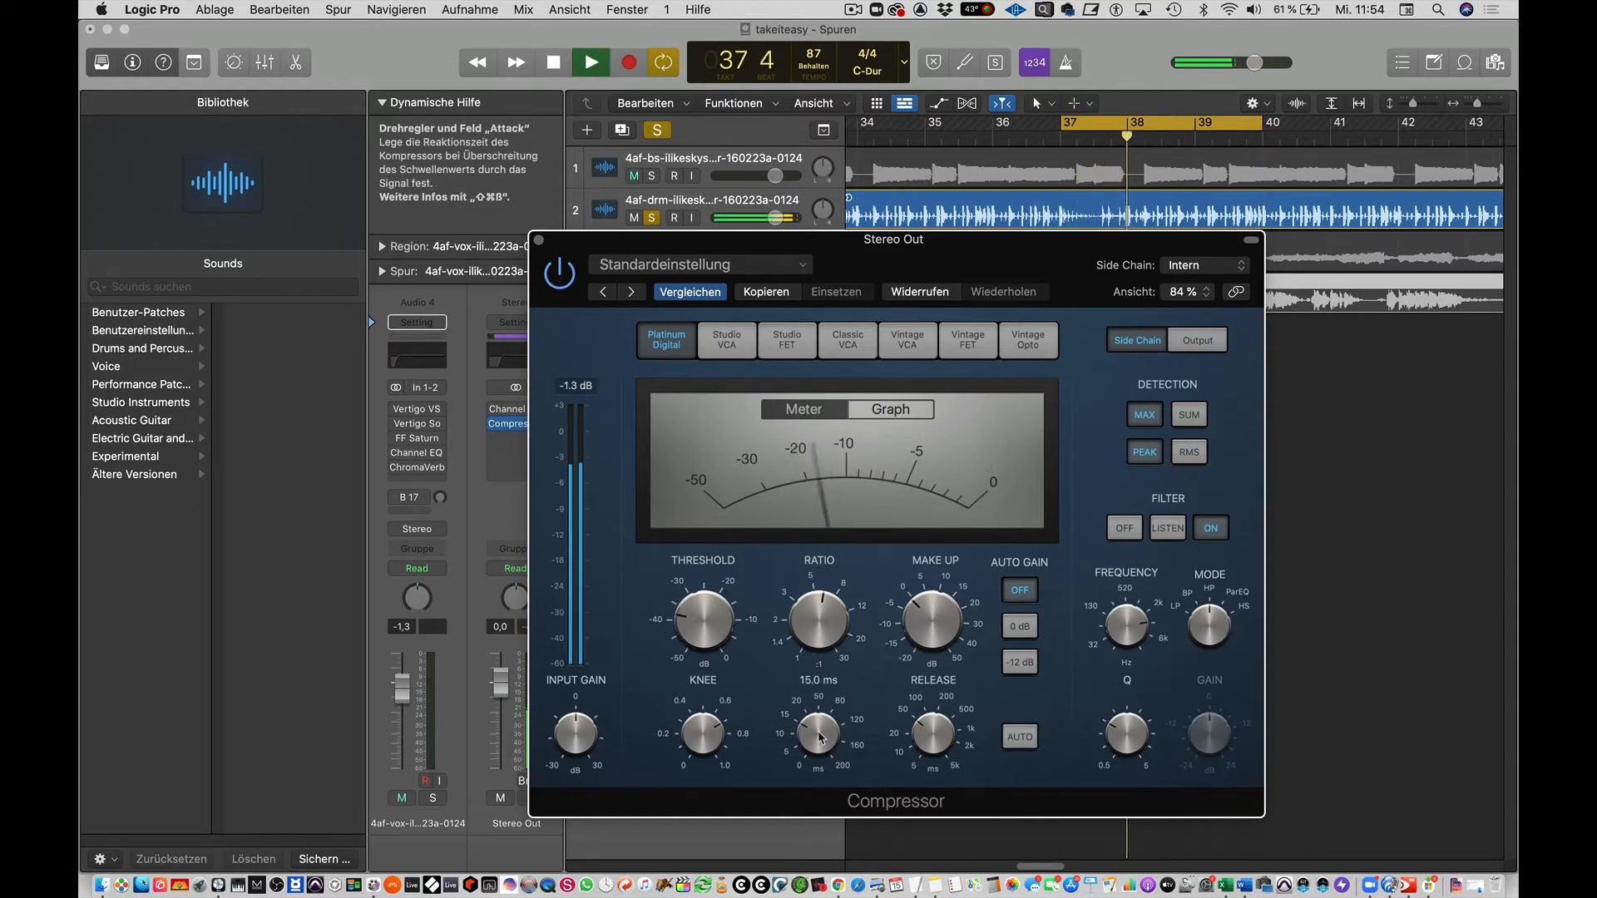
left_click_drag(819, 737, 830, 805)
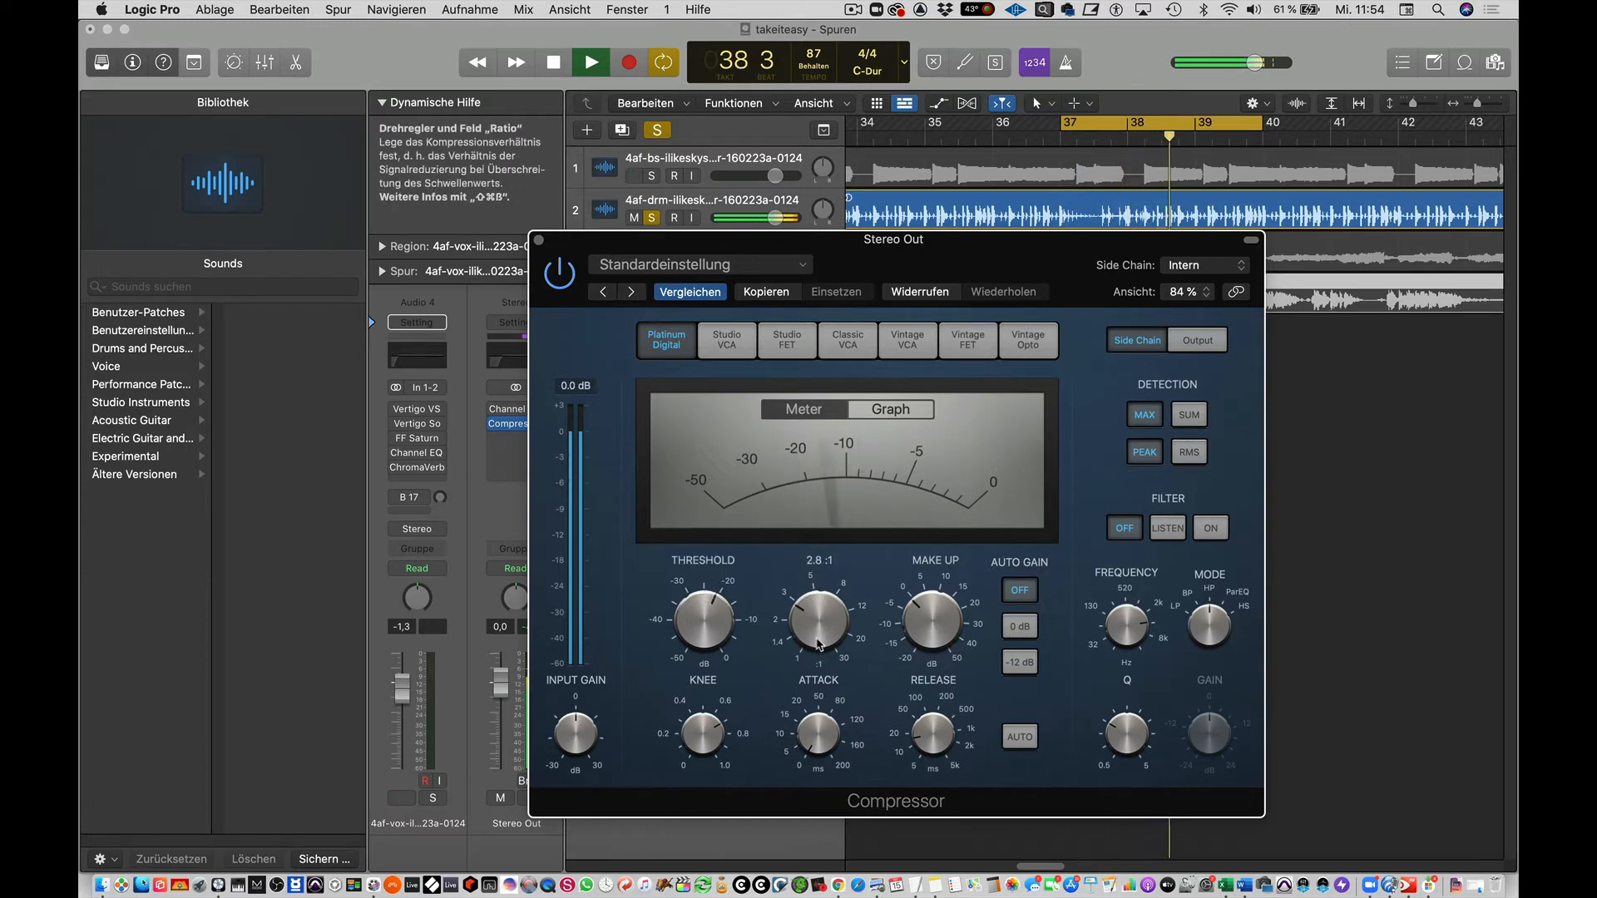
key("space")
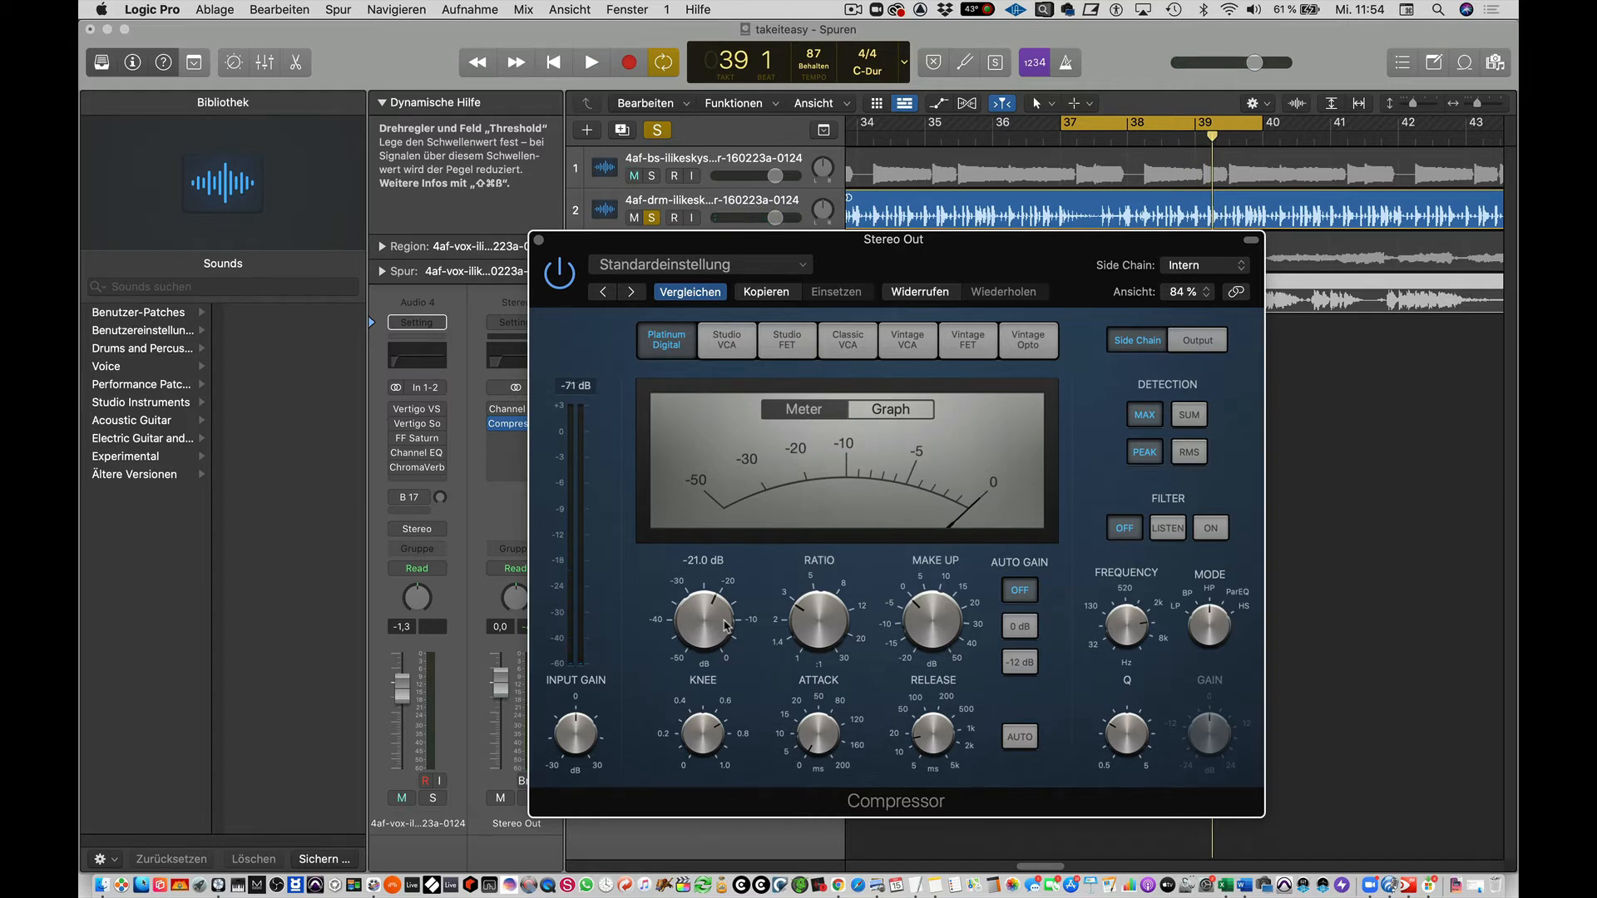
Look through the compressor models from Studio VCA to Vintage FET, and return to Platinum Digital.
left_click(726, 340)
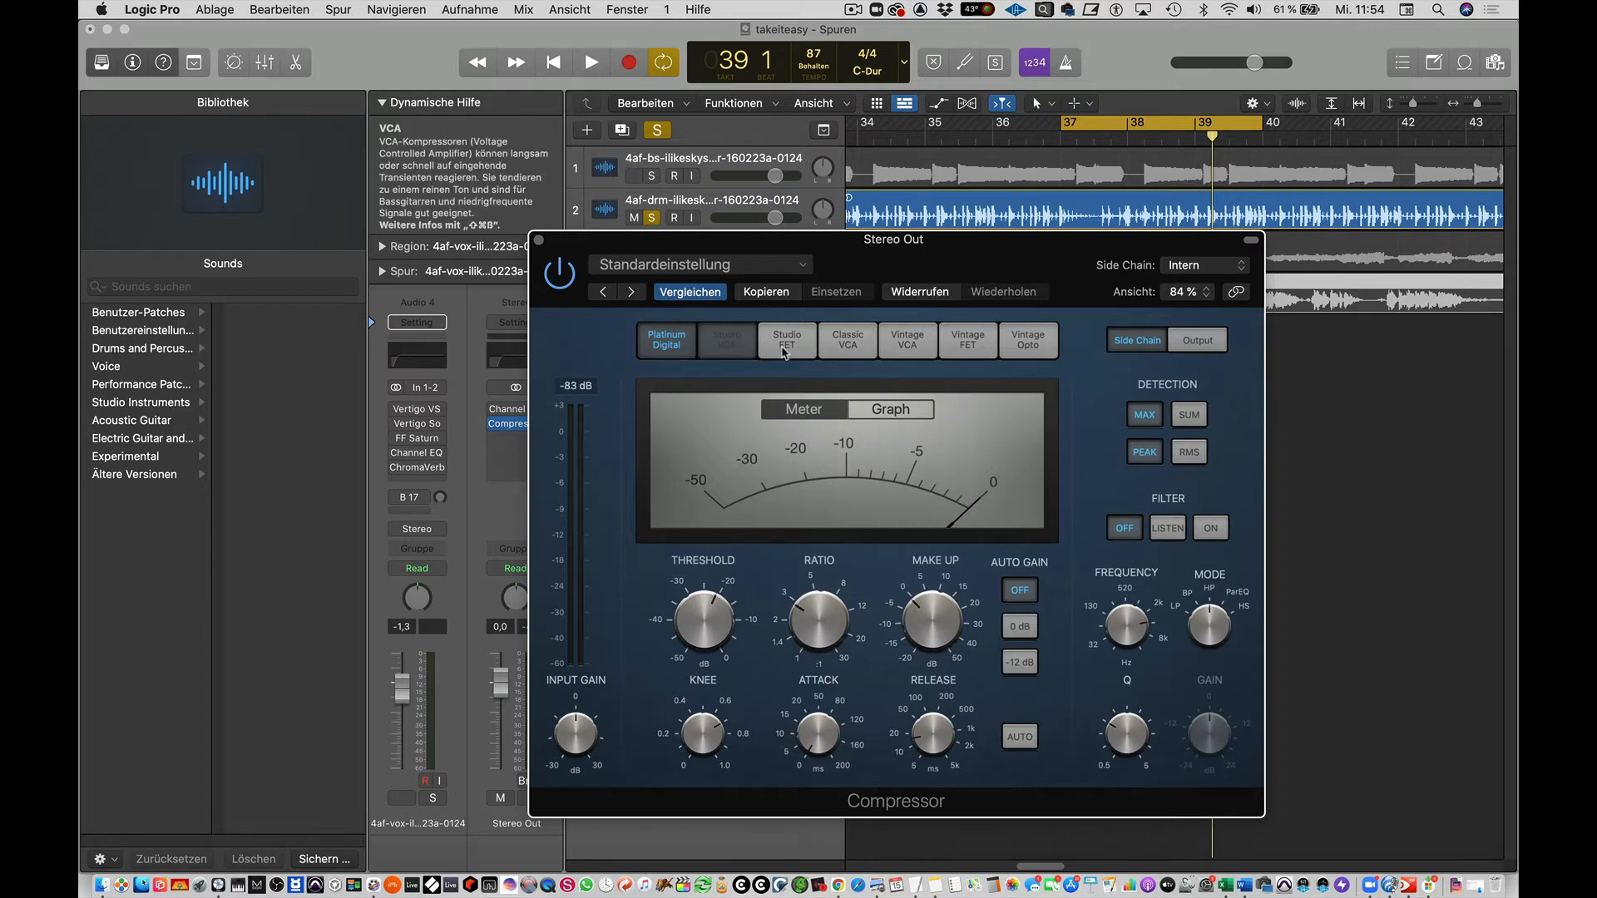
left_click(815, 356)
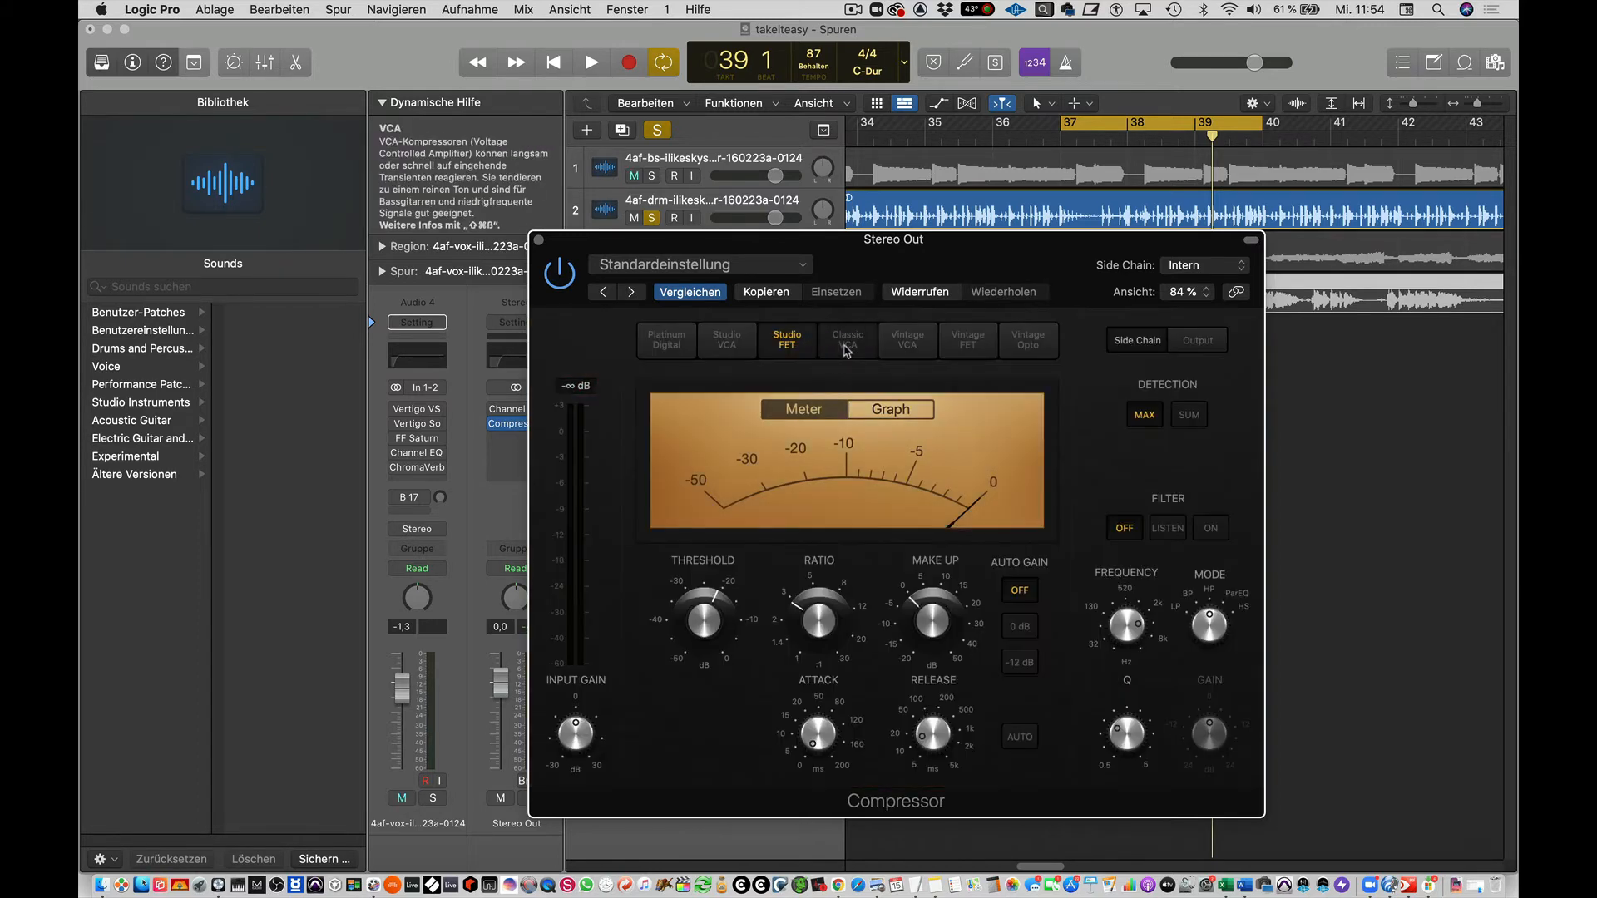
left_click(848, 352)
left_click(909, 347)
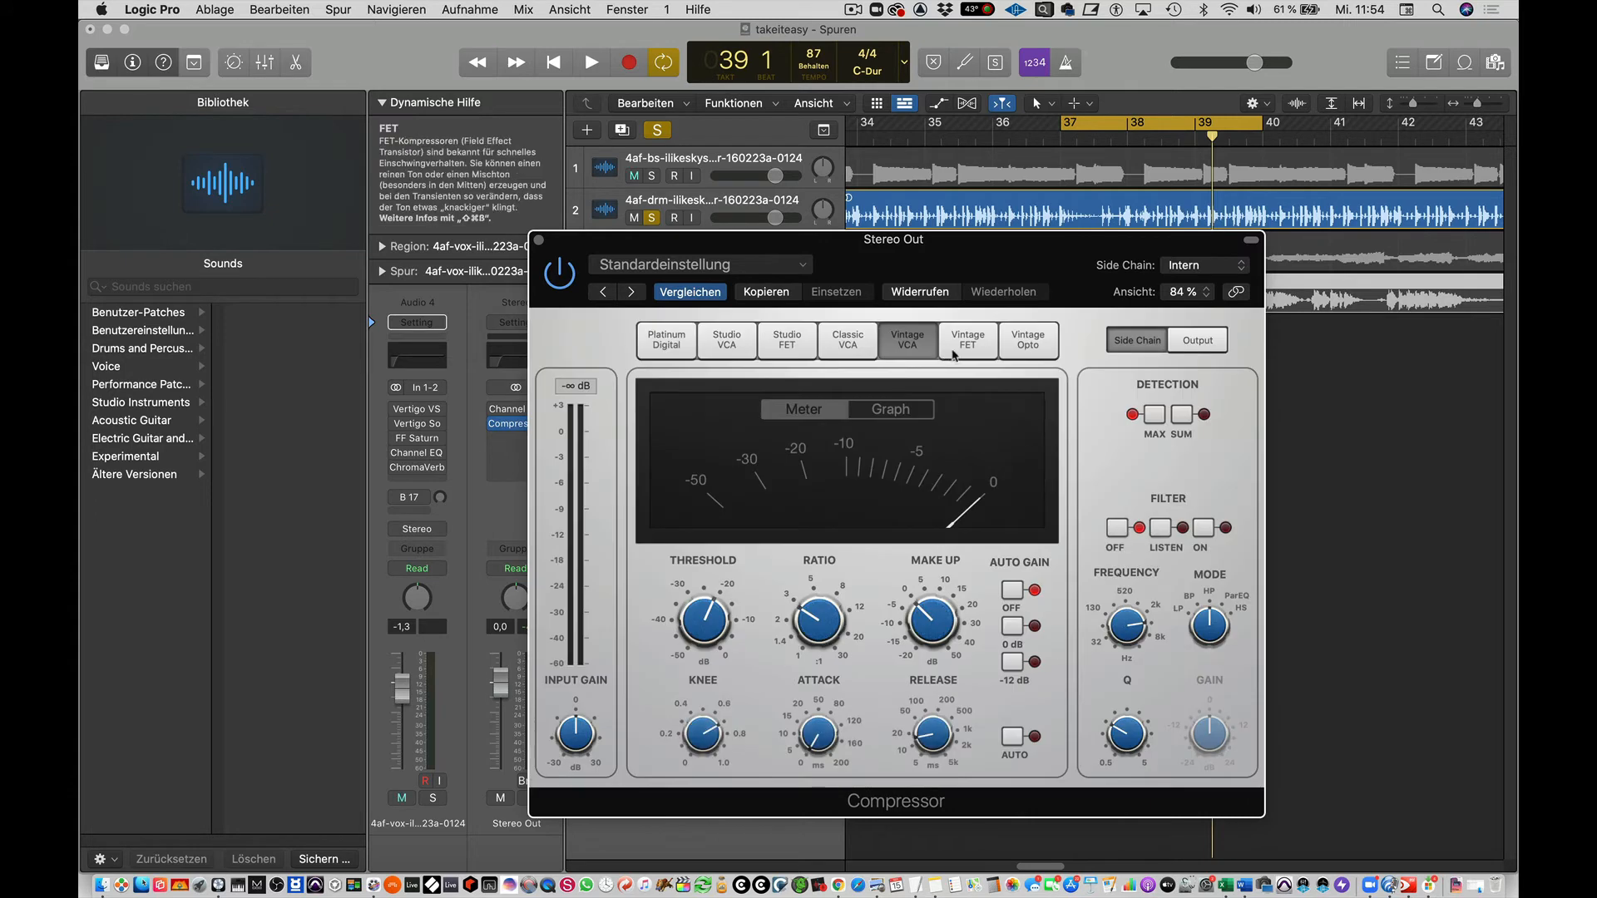
left_click(967, 342)
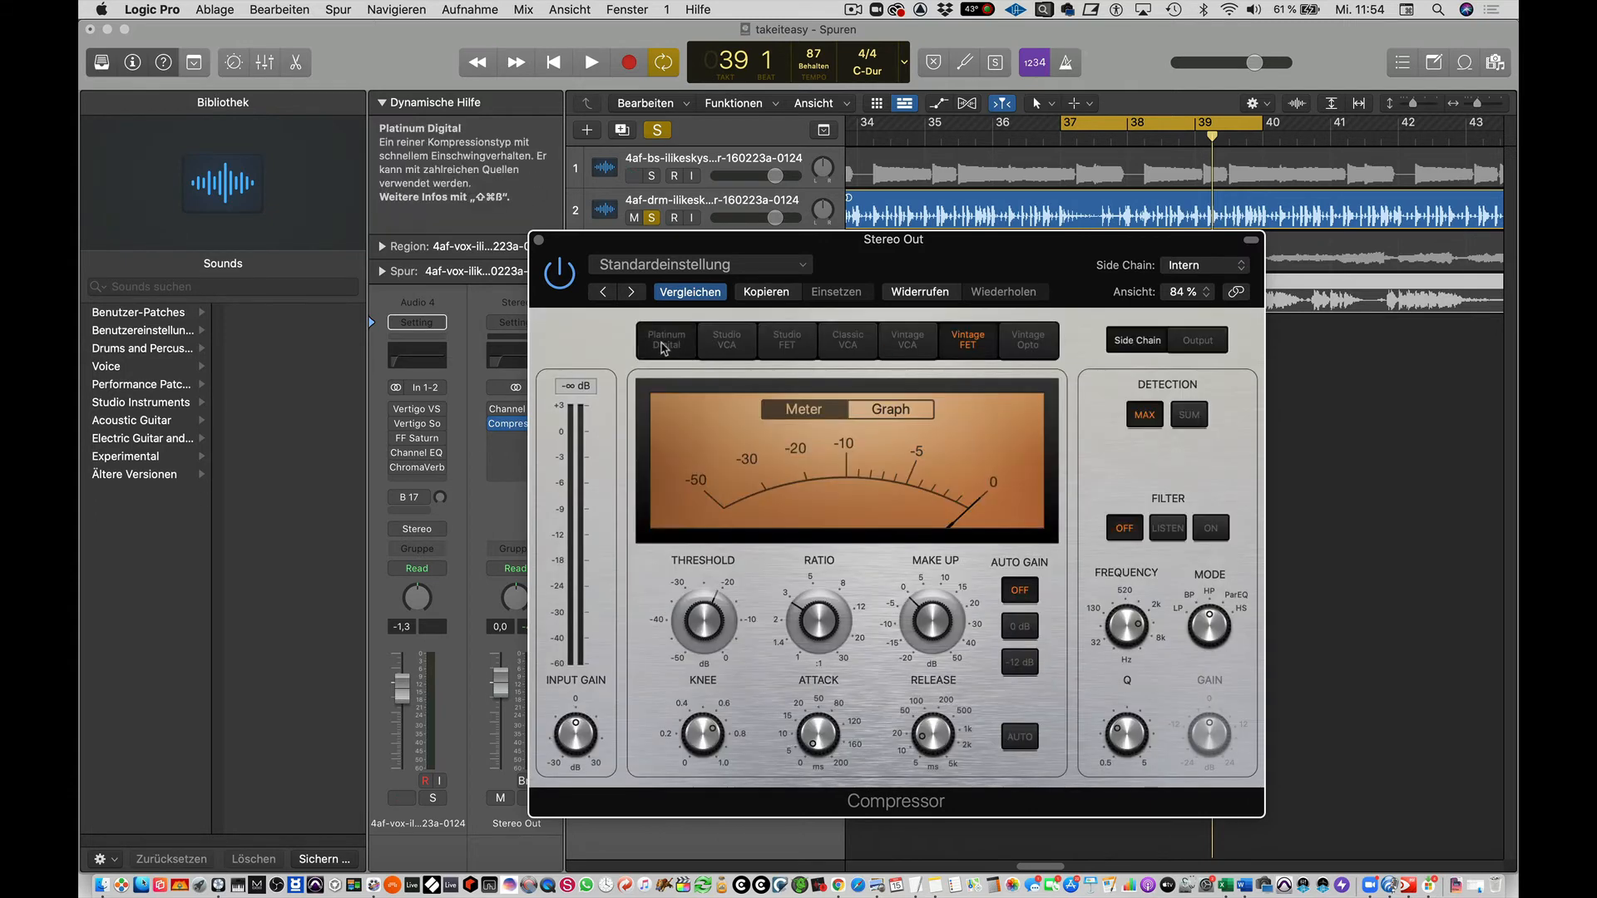
left_click(665, 341)
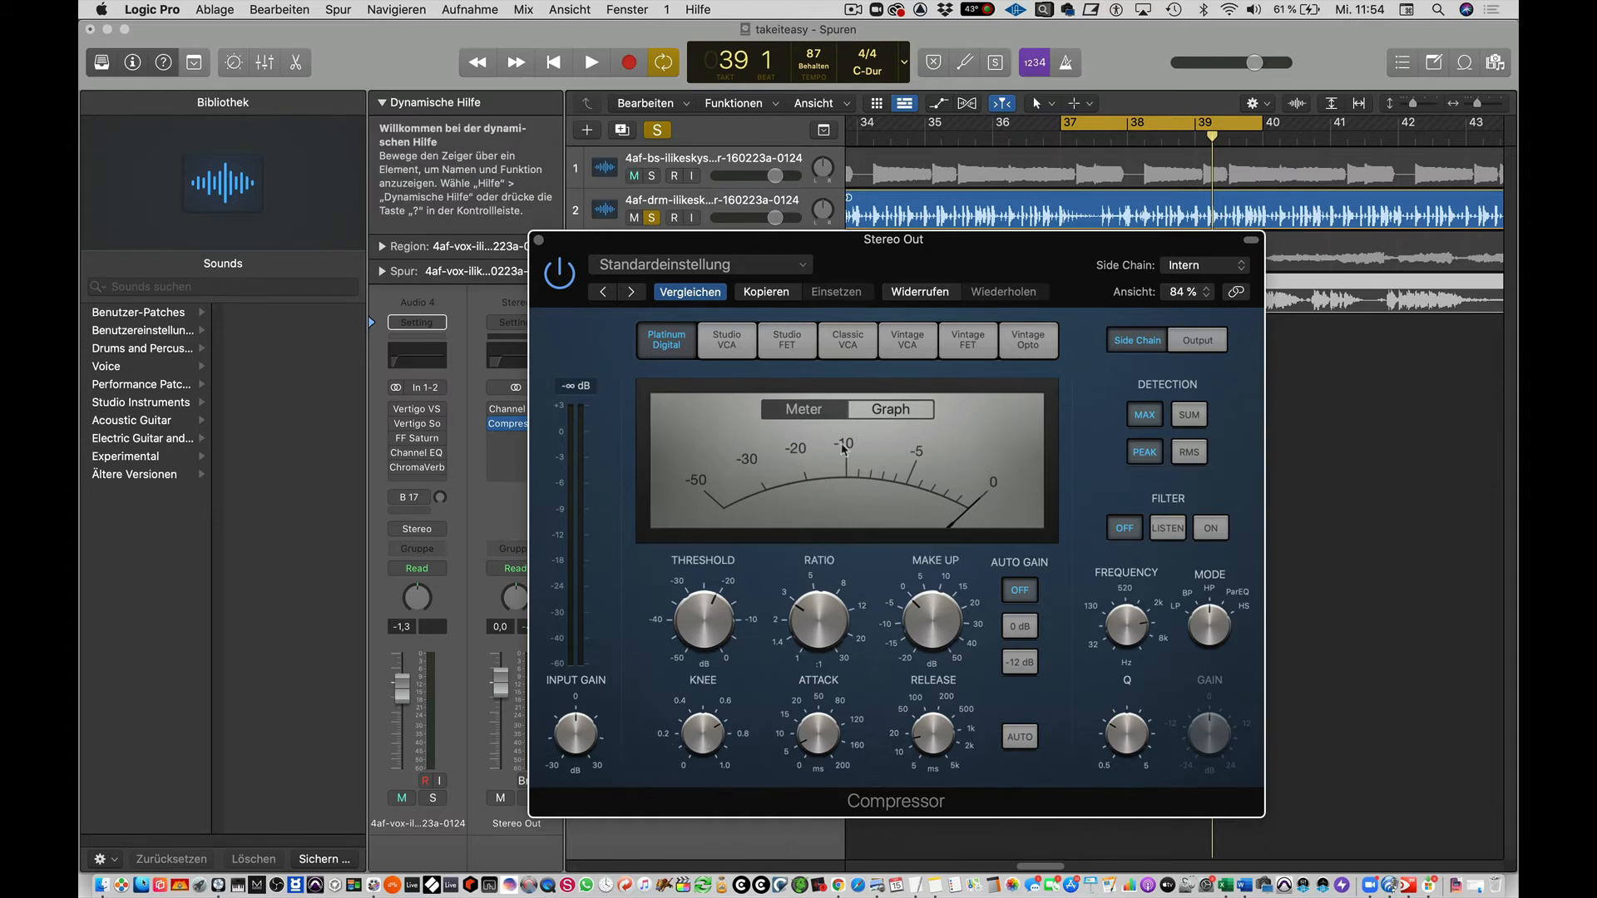
Display the compression curve as a graph and raise the knee to 1.0.
left_click(879, 410)
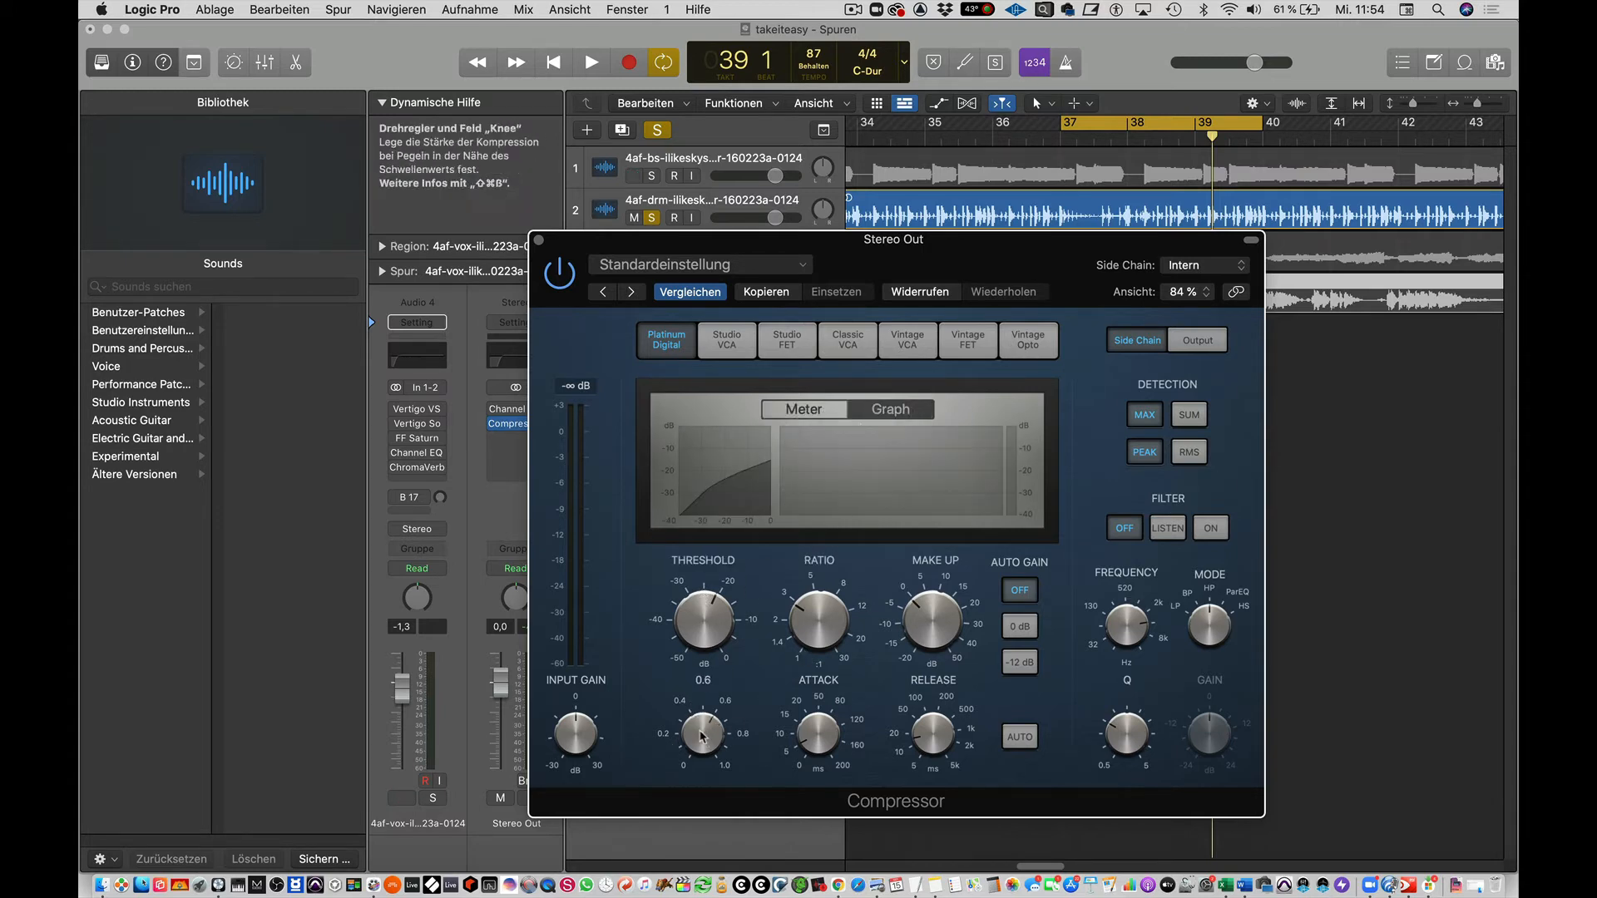
left_click_drag(704, 746, 715, 729)
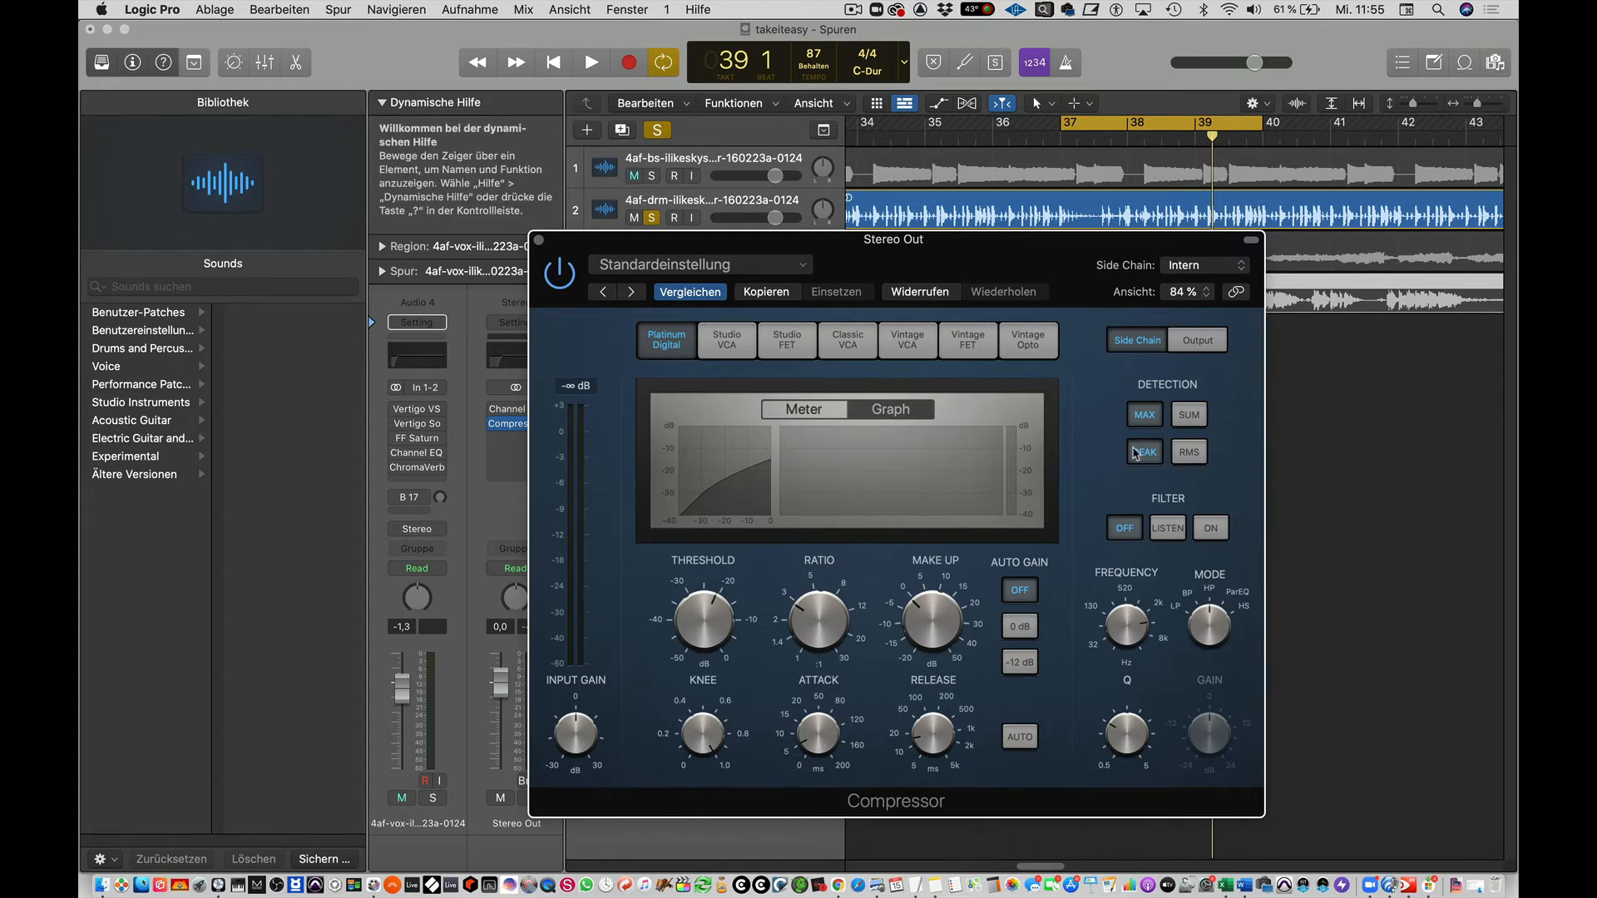
Switch the compressor to the Vintage Opto model and lower the ratio to about 2:1 during playback.
left_click(1028, 340)
key("space")
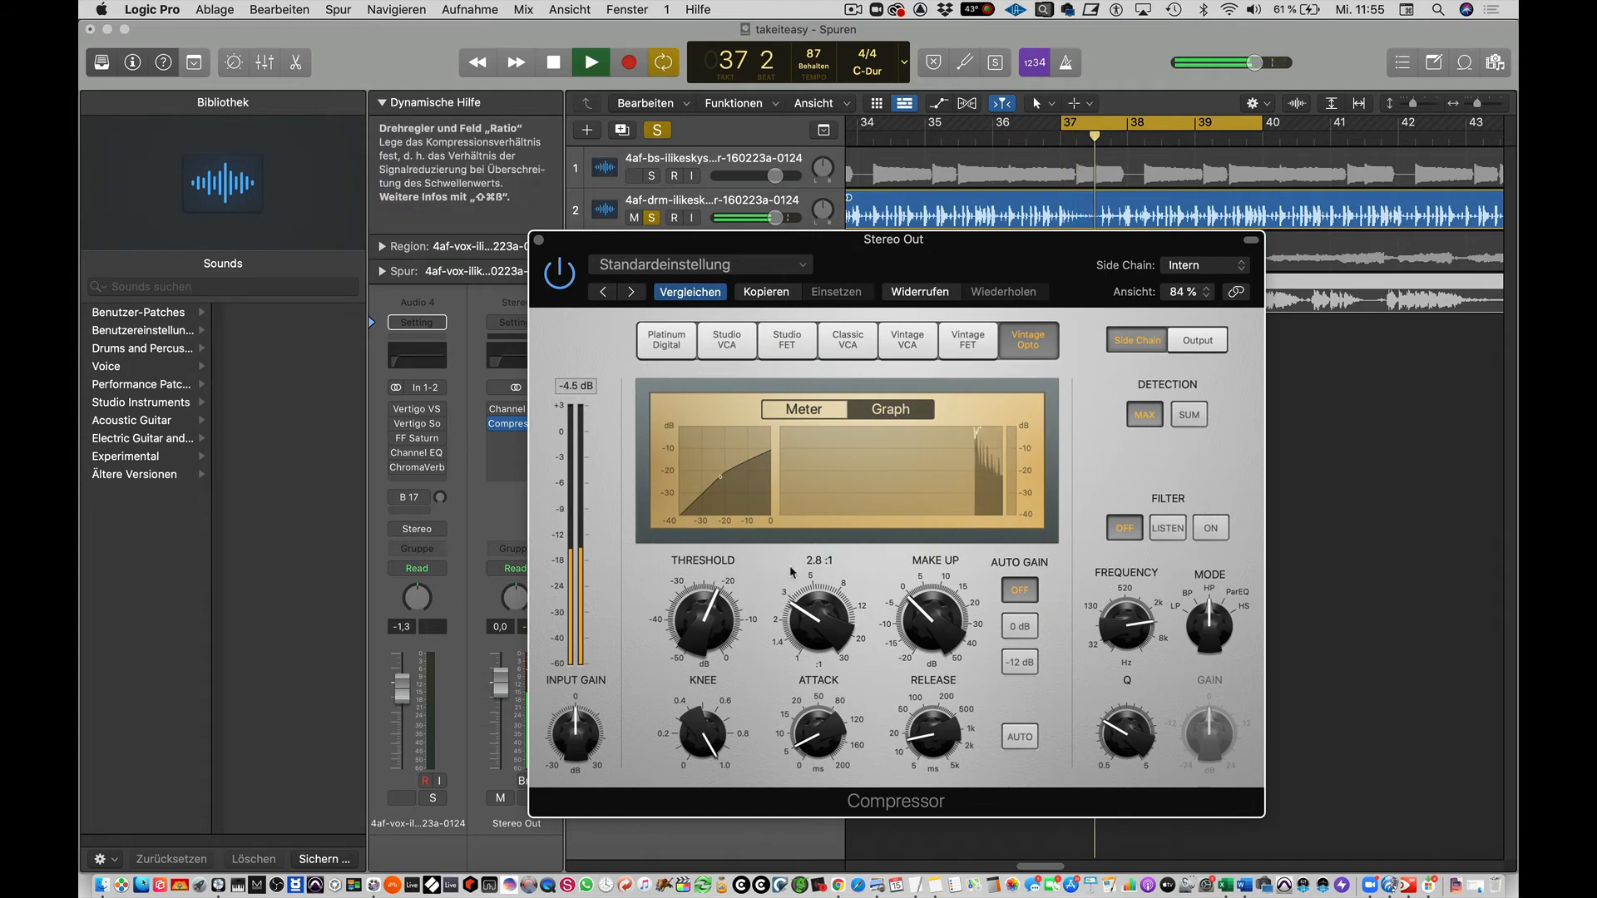
left_click_drag(805, 616, 803, 634)
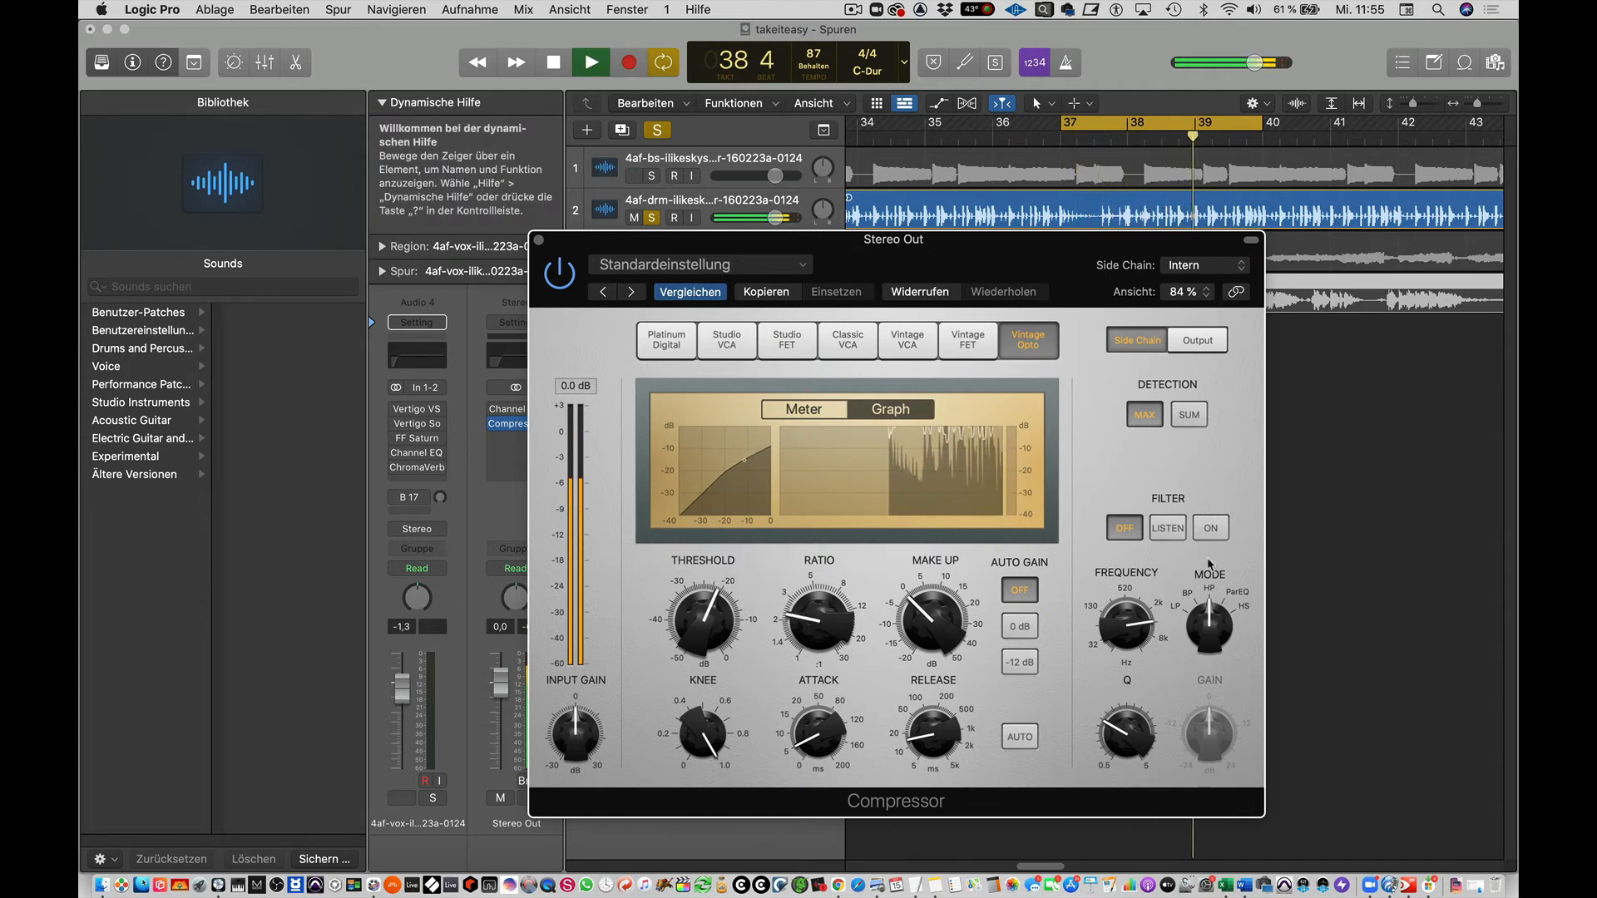
Turn the side chain filter on and set its frequency to 1661.2 Hz.
left_click(1210, 527)
left_click_drag(1132, 625, 1133, 638)
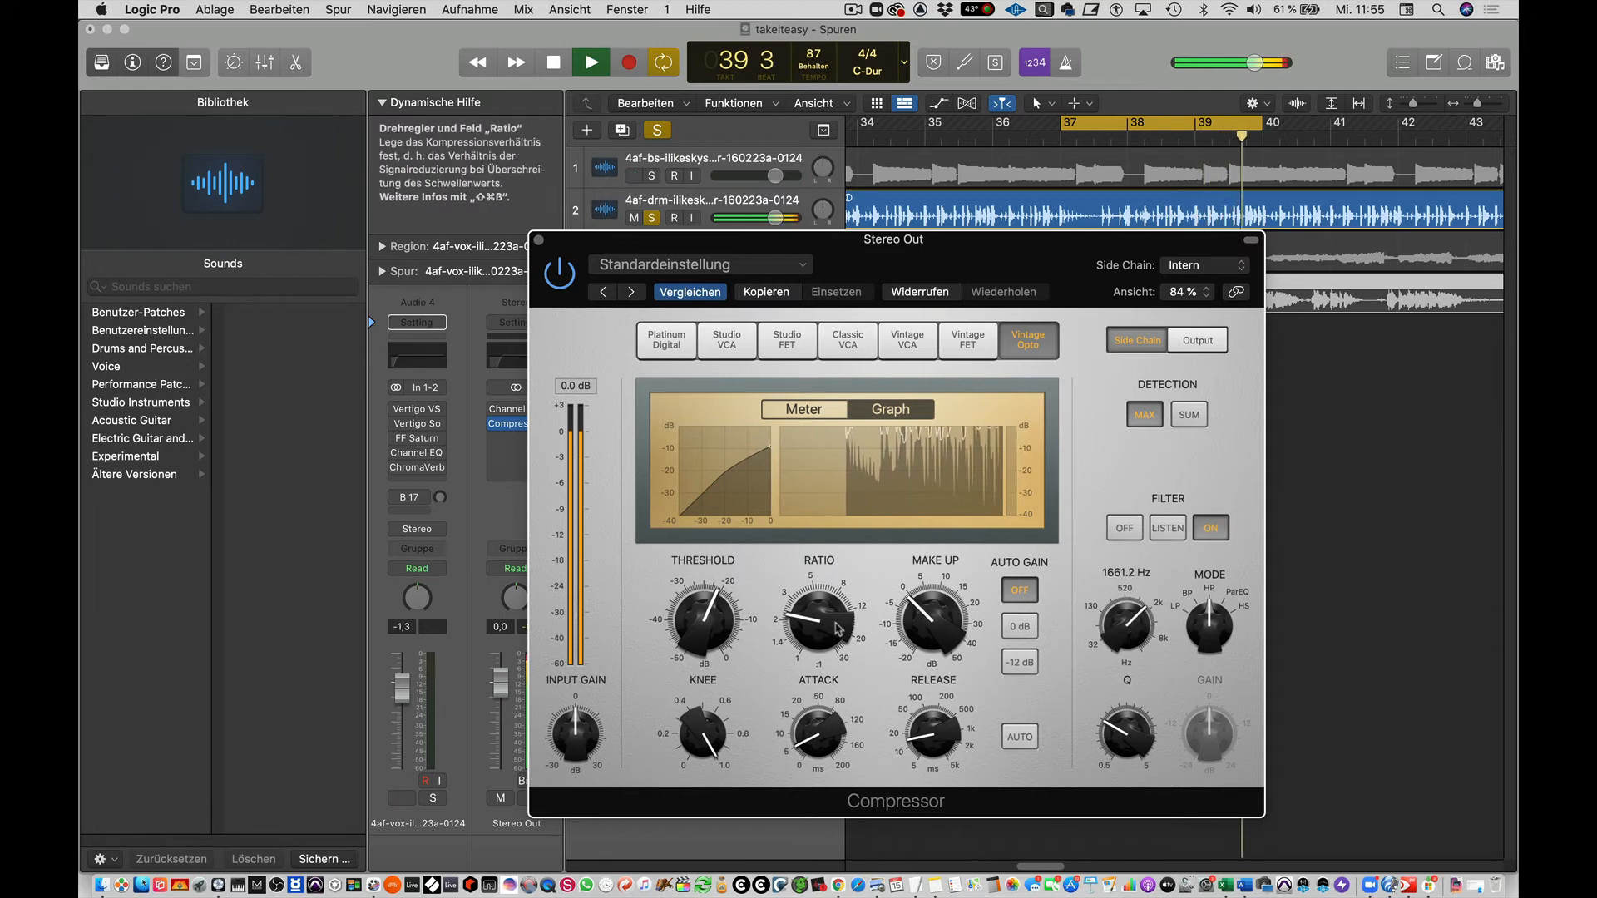
Lower the threshold to about -38 dB, set the make-up gain to 0 dB, and set Auto Gain to -12 dB.
left_click_drag(705, 619, 713, 688)
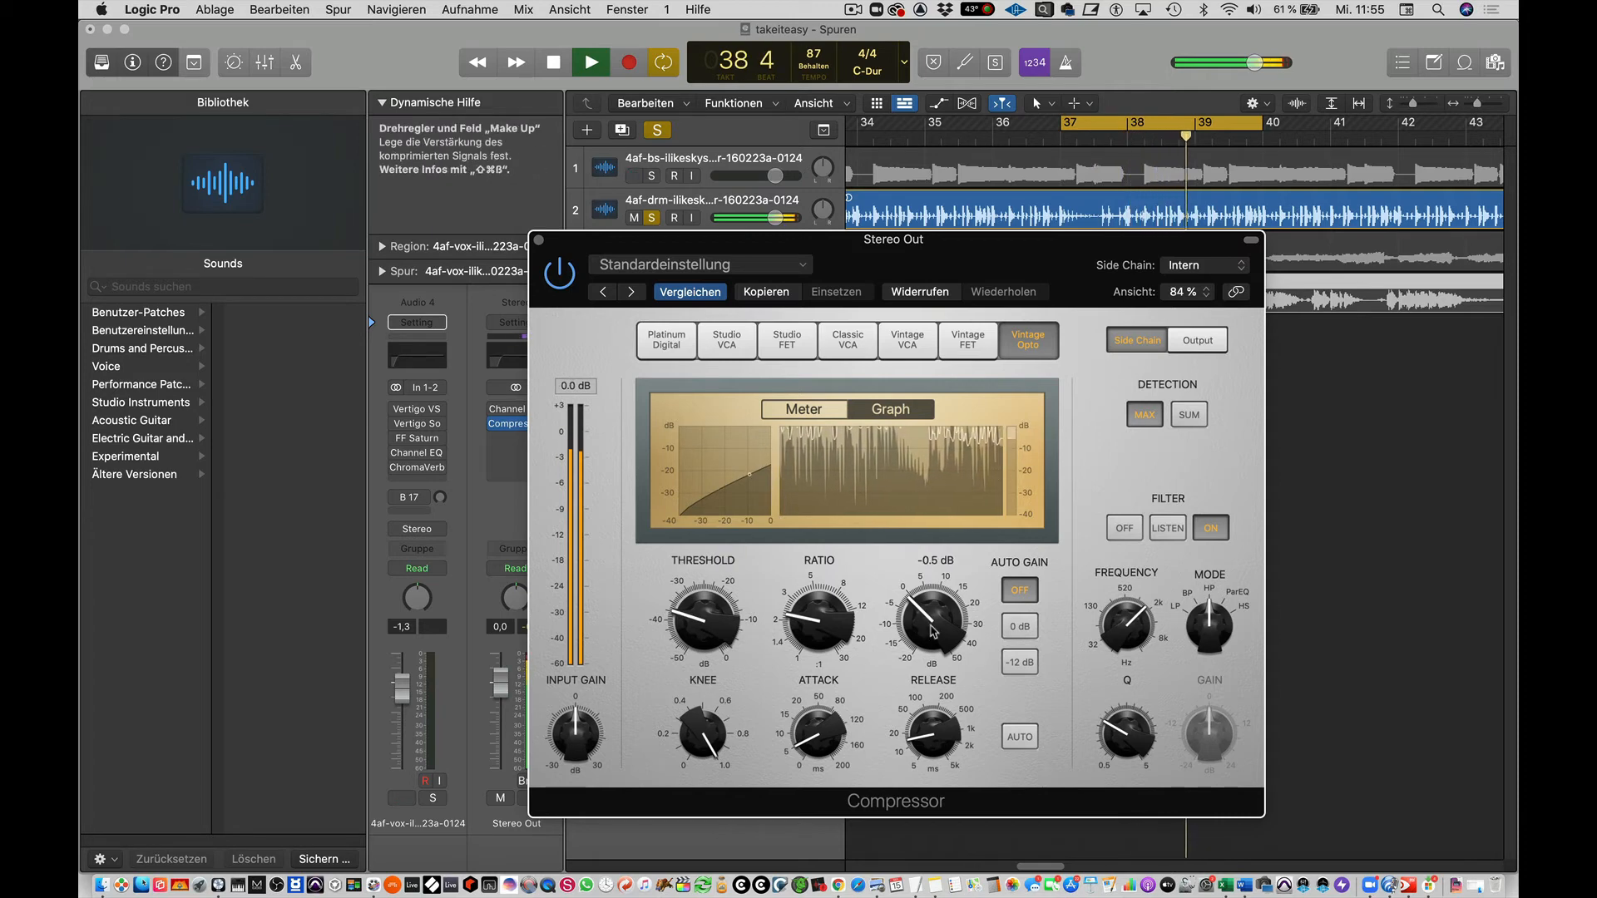
mouse_move(919, 653)
left_mouse_down()
mouse_move(932, 613)
mouse_move(933, 632)
left_mouse_up()
left_click(1020, 662)
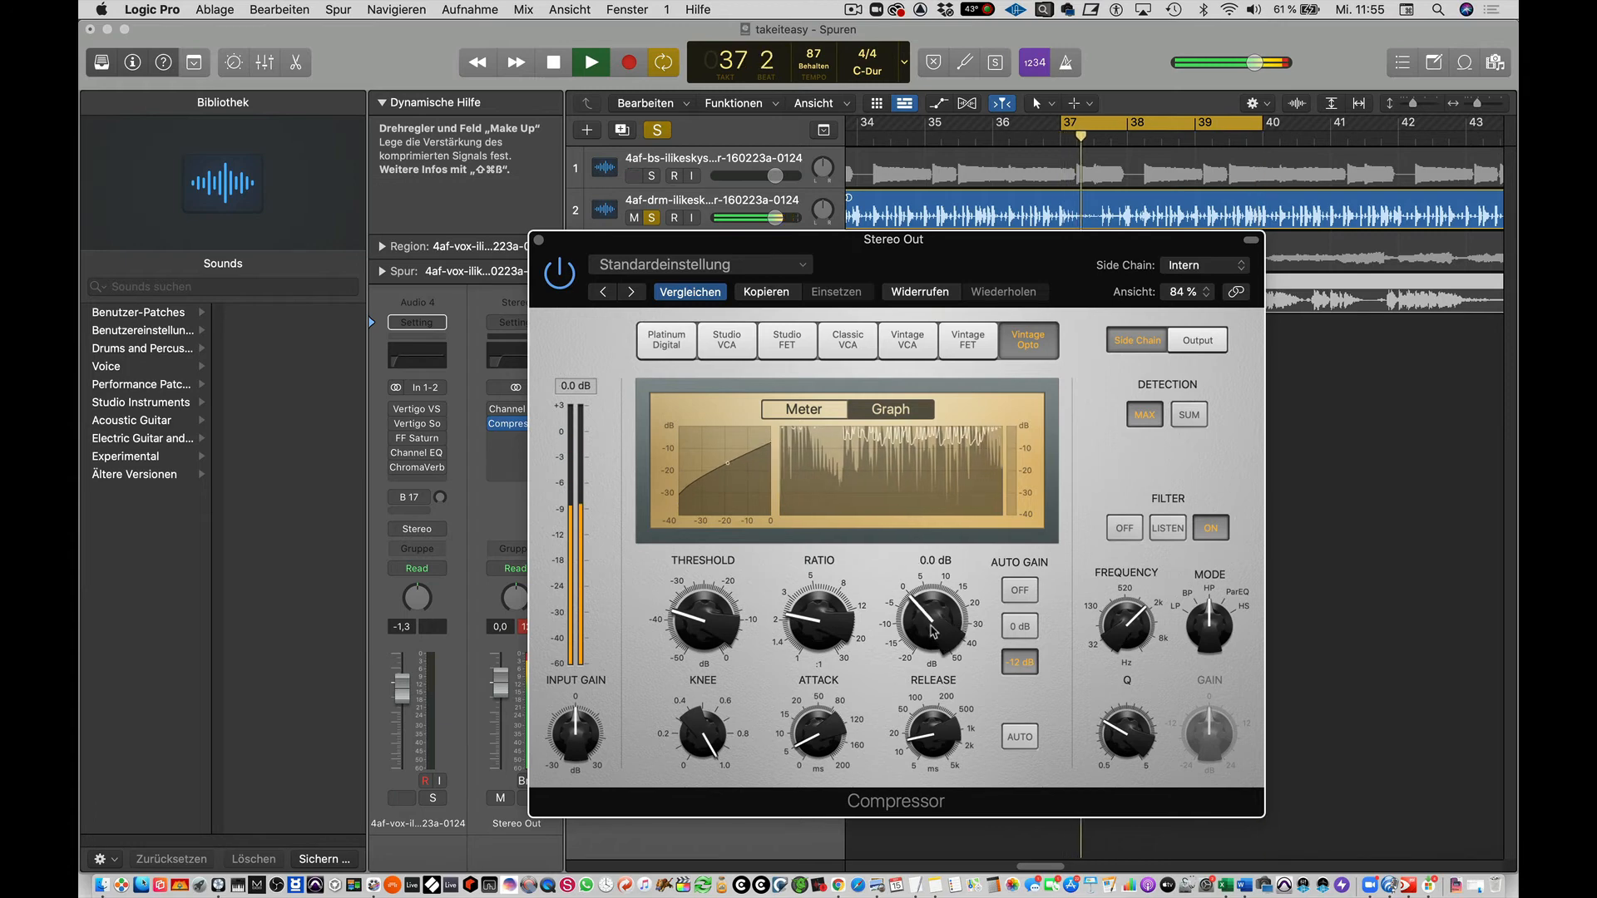
Fine-tune the Vintage Opto compressor during playback by slightly raising the ratio, threshold and attack.
left_click_drag(817, 623, 817, 625)
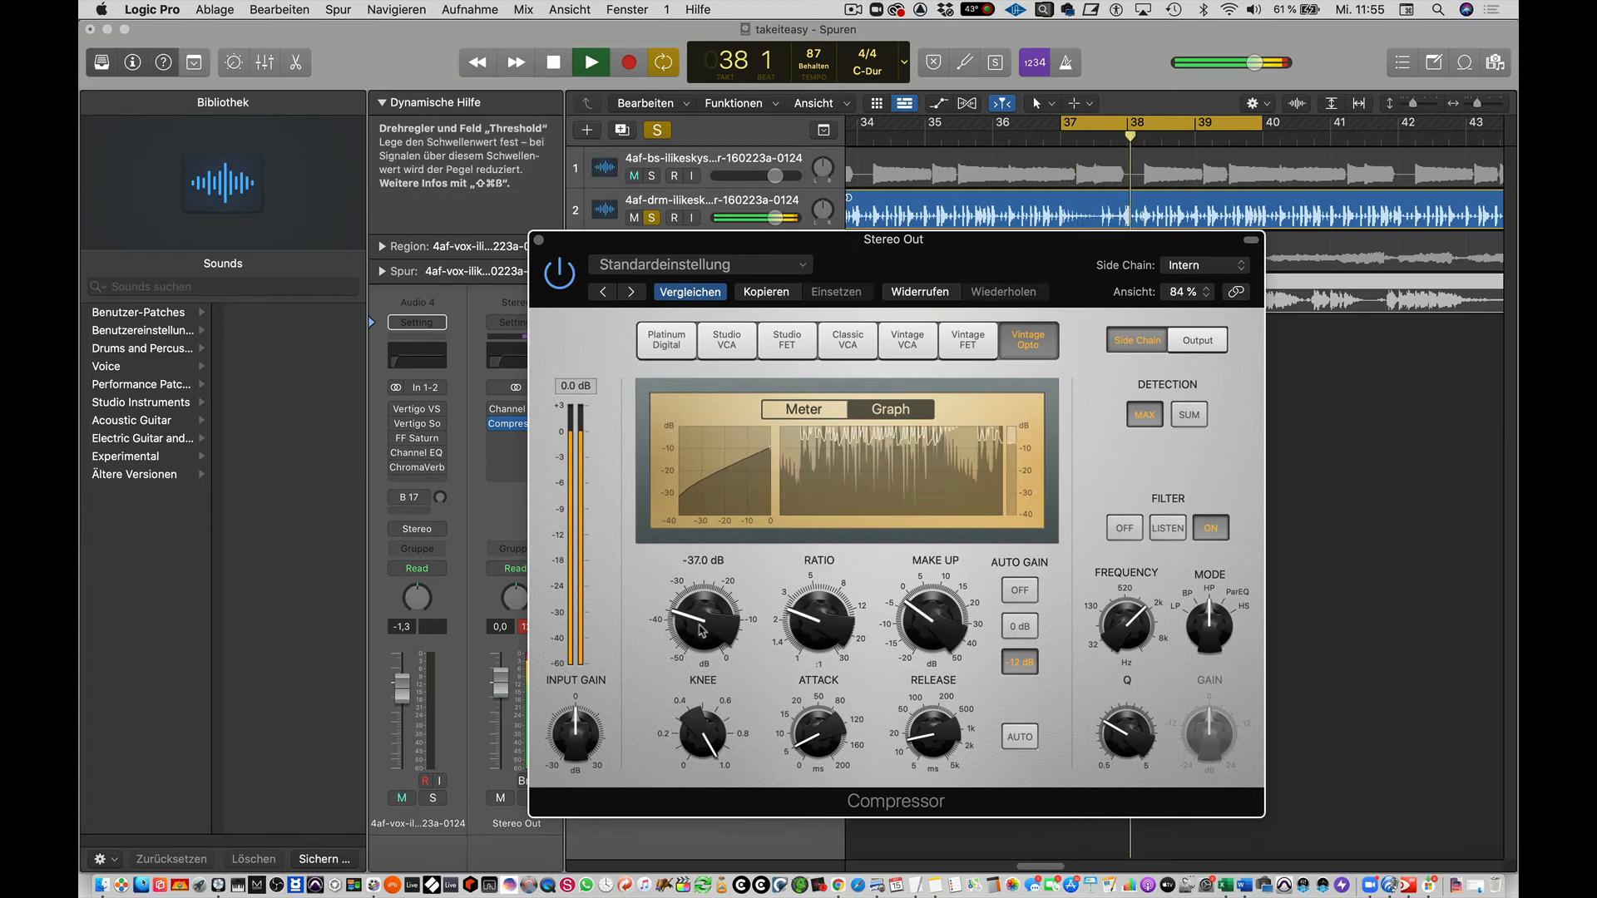
left_click_drag(703, 630, 703, 619)
left_click_drag(809, 746, 809, 737)
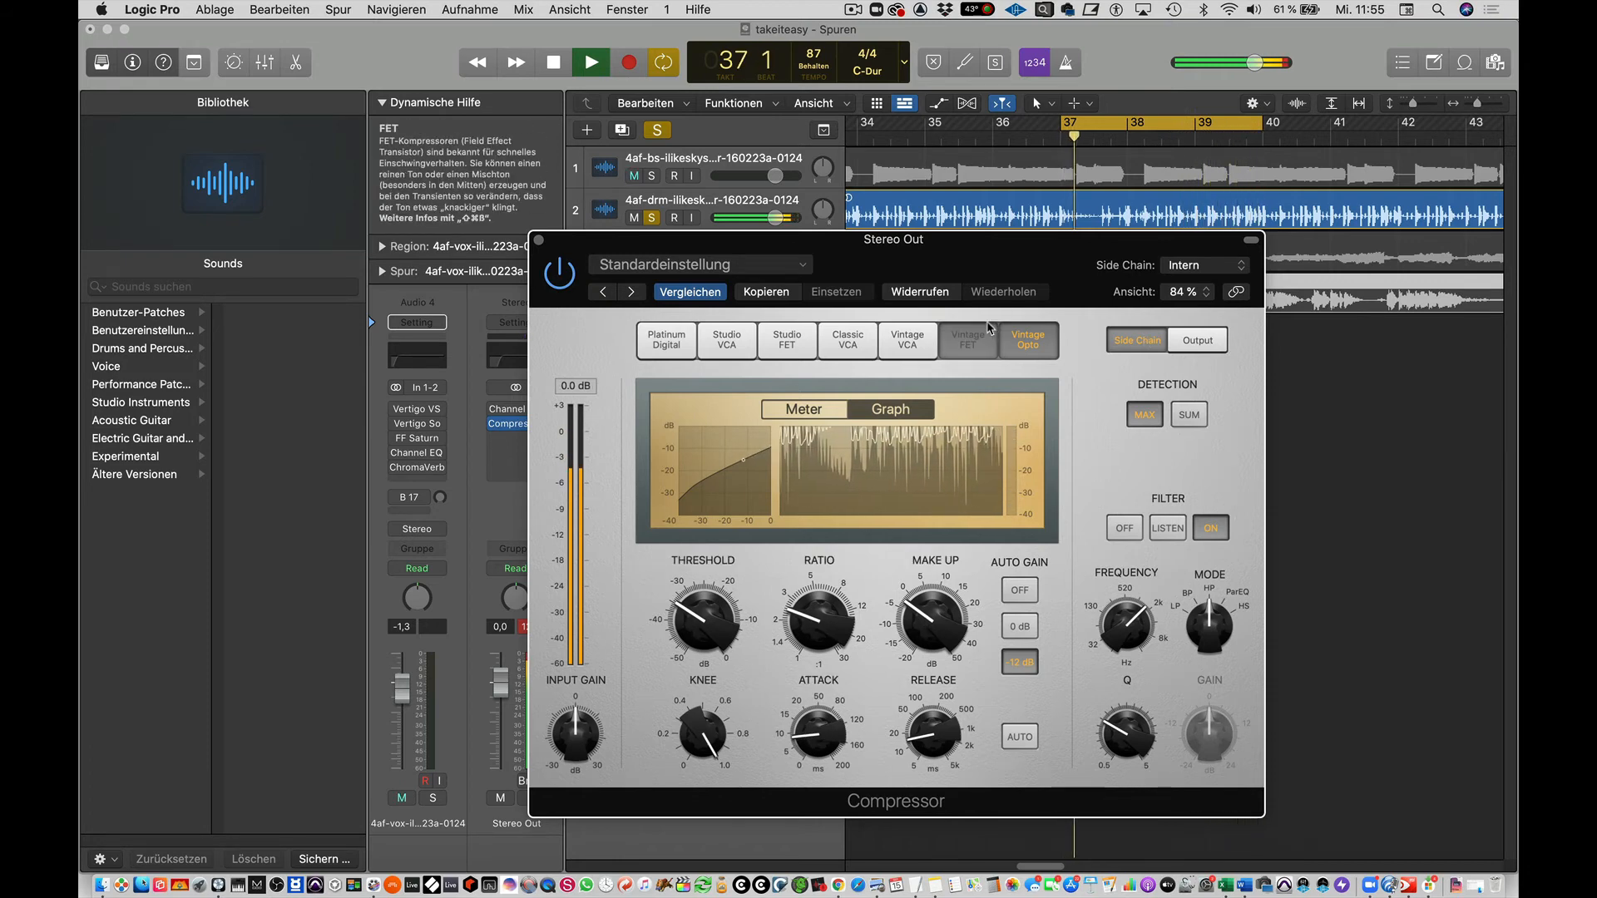
Switch the compressor to the Vintage FET model and rebalance its level with the make-up gain, keeping Auto Gain at -12 dB.
left_click(968, 339)
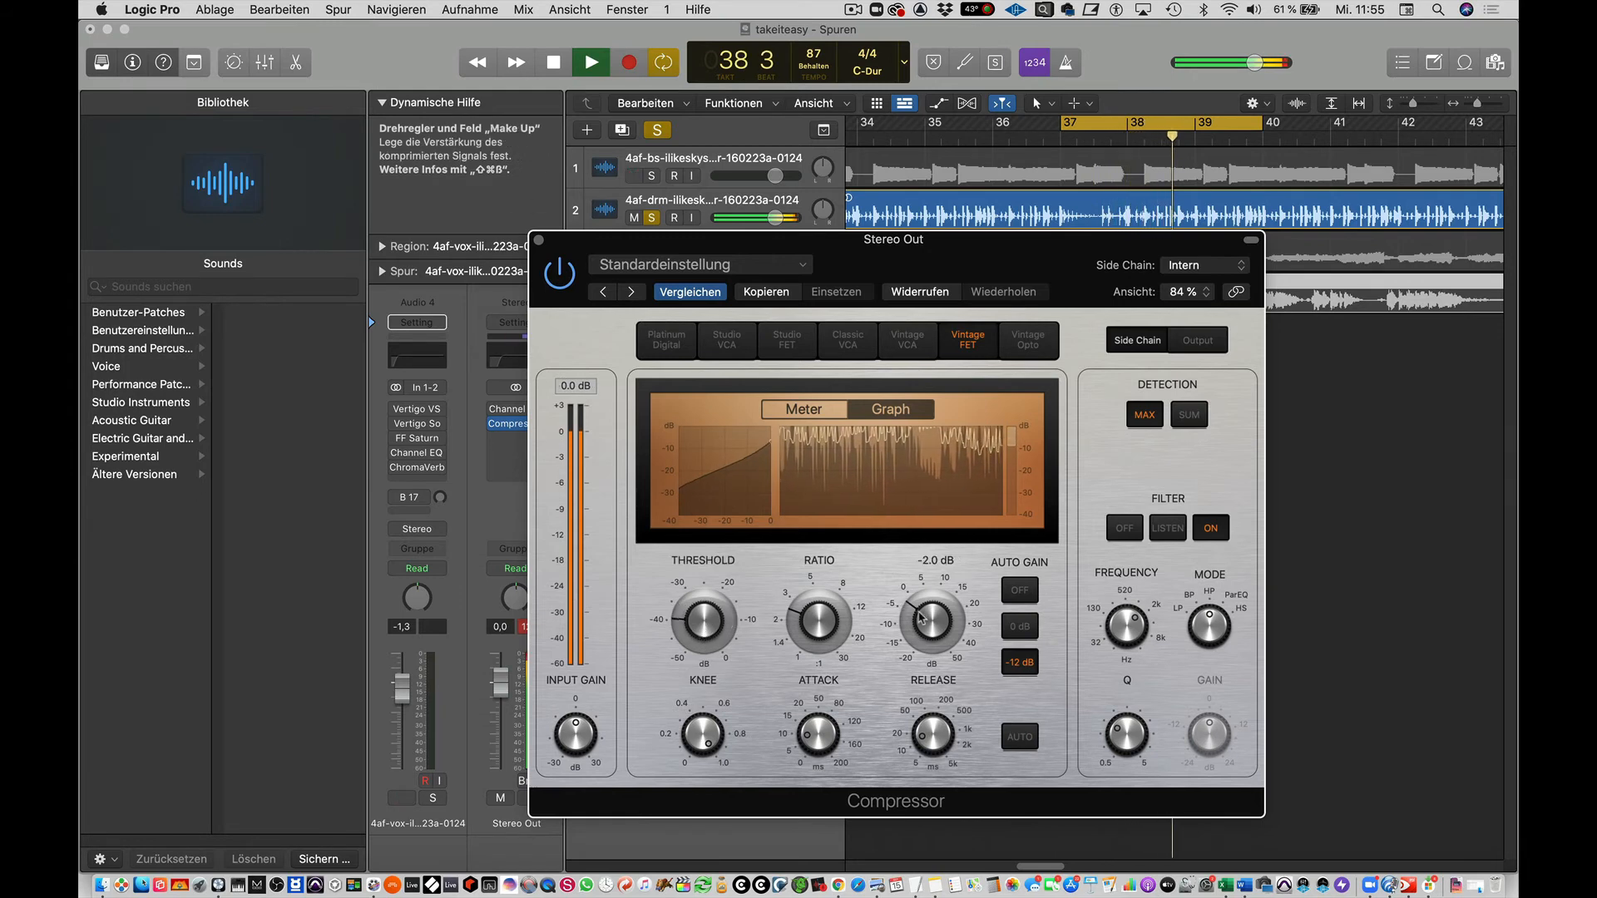
left_click(1019, 626)
left_click(1018, 662)
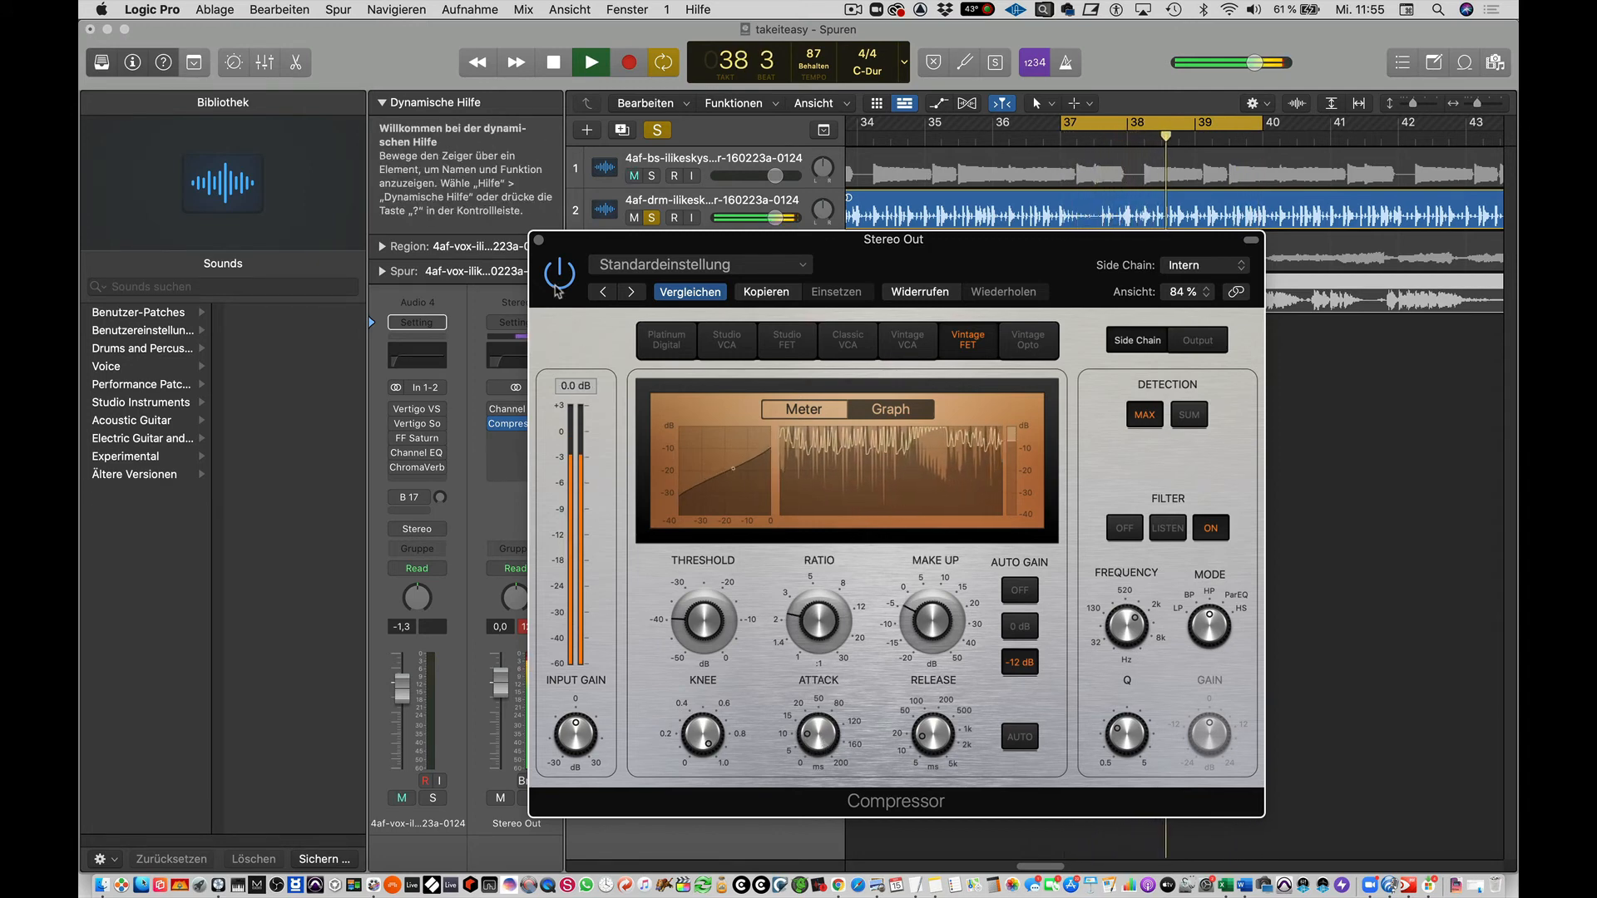
Compare the drum loop with the compressor bypassed and active, and stop playback.
left_click(557, 283)
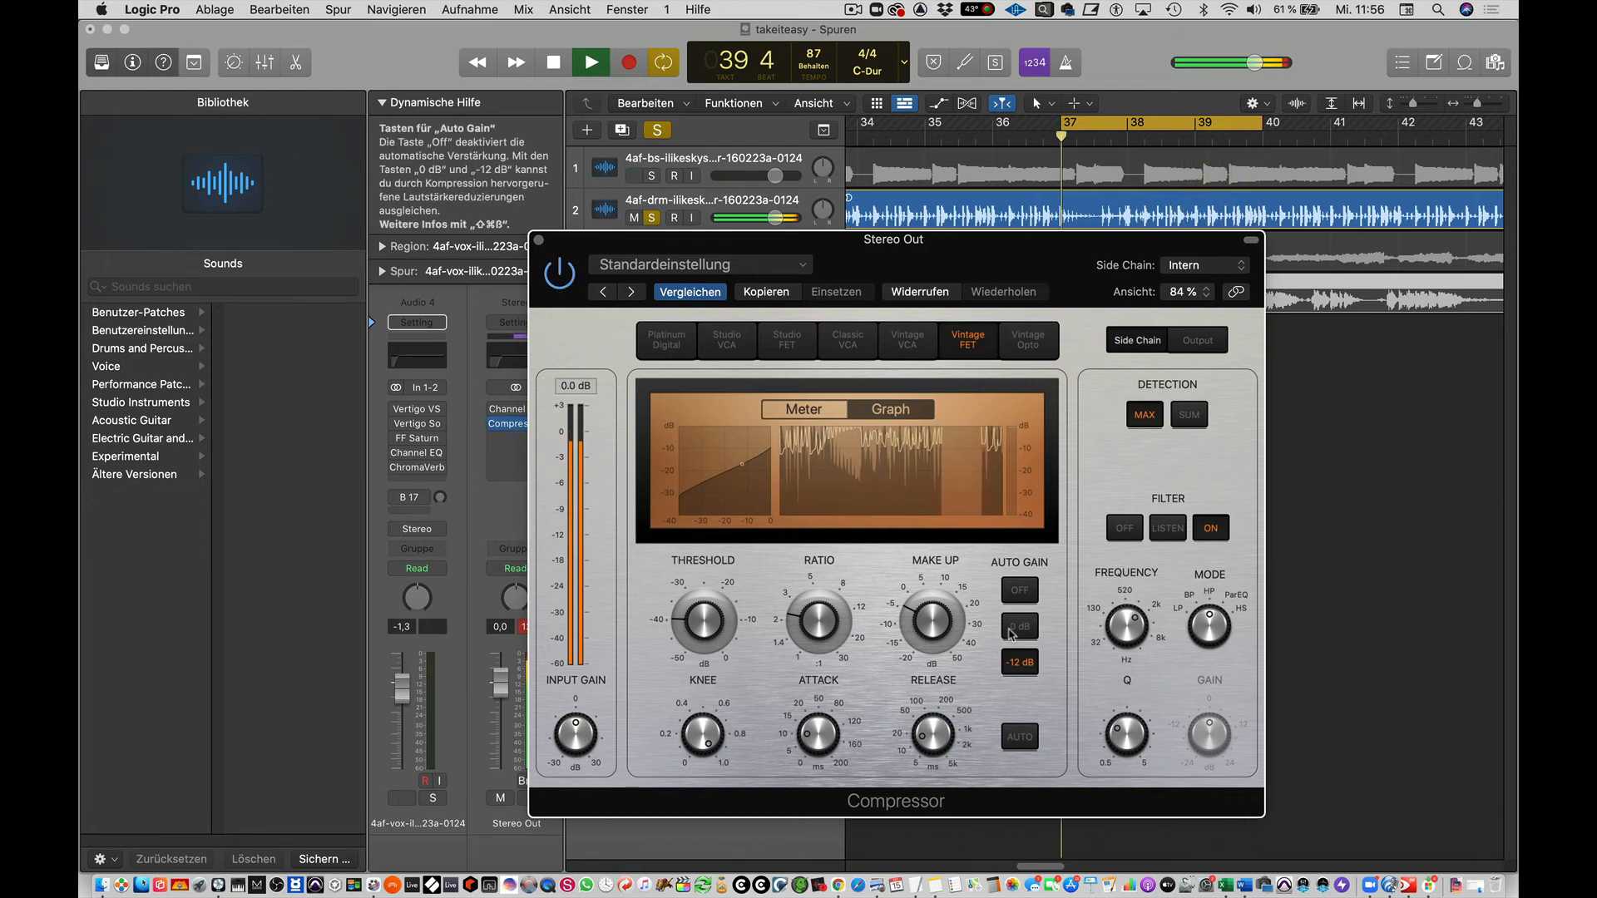
mouse_move(862, 643)
key("space")
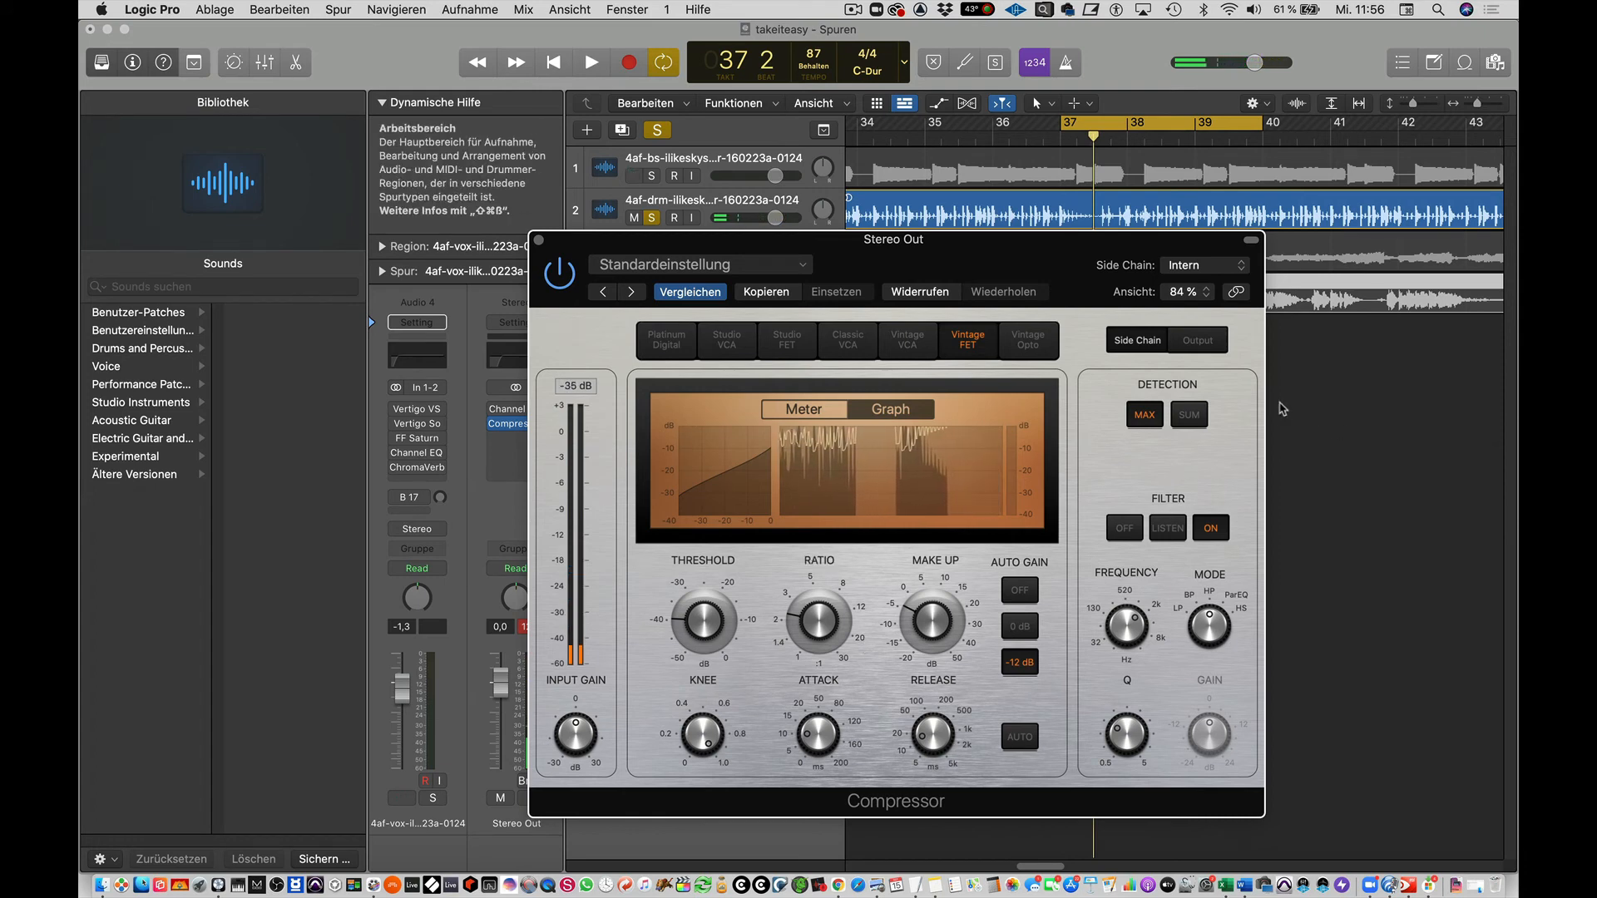
Show the compressor's output parameters and turn on the limiter with a threshold of about -0.2 dB.
left_click(1198, 341)
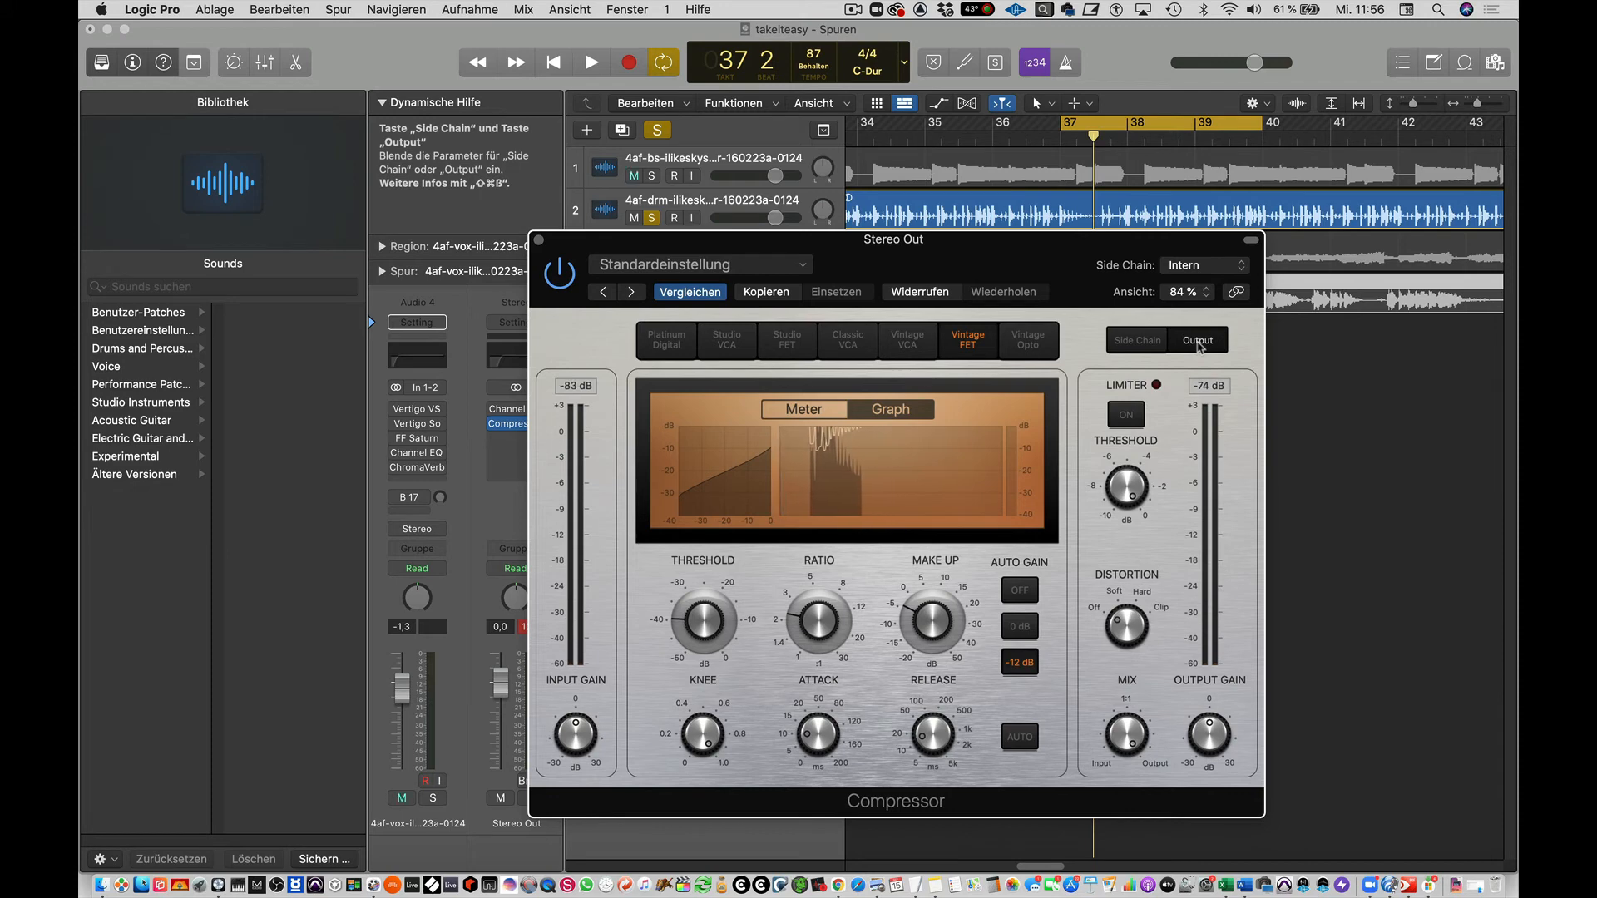
mouse_move(1124, 497)
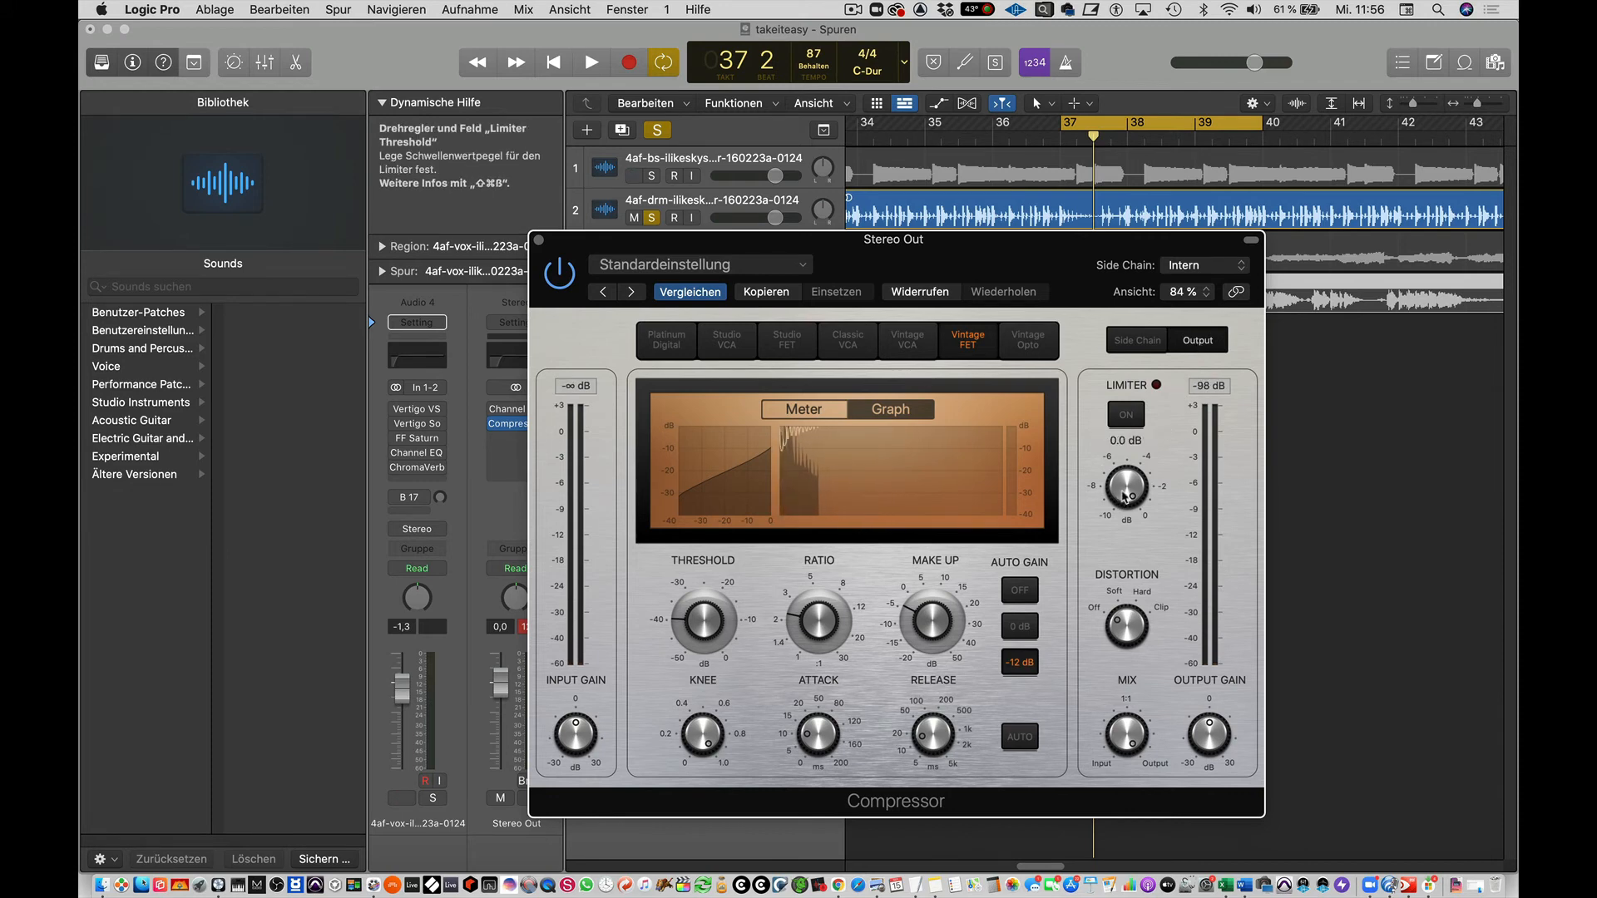
left_click_drag(1131, 490, 1165, 618)
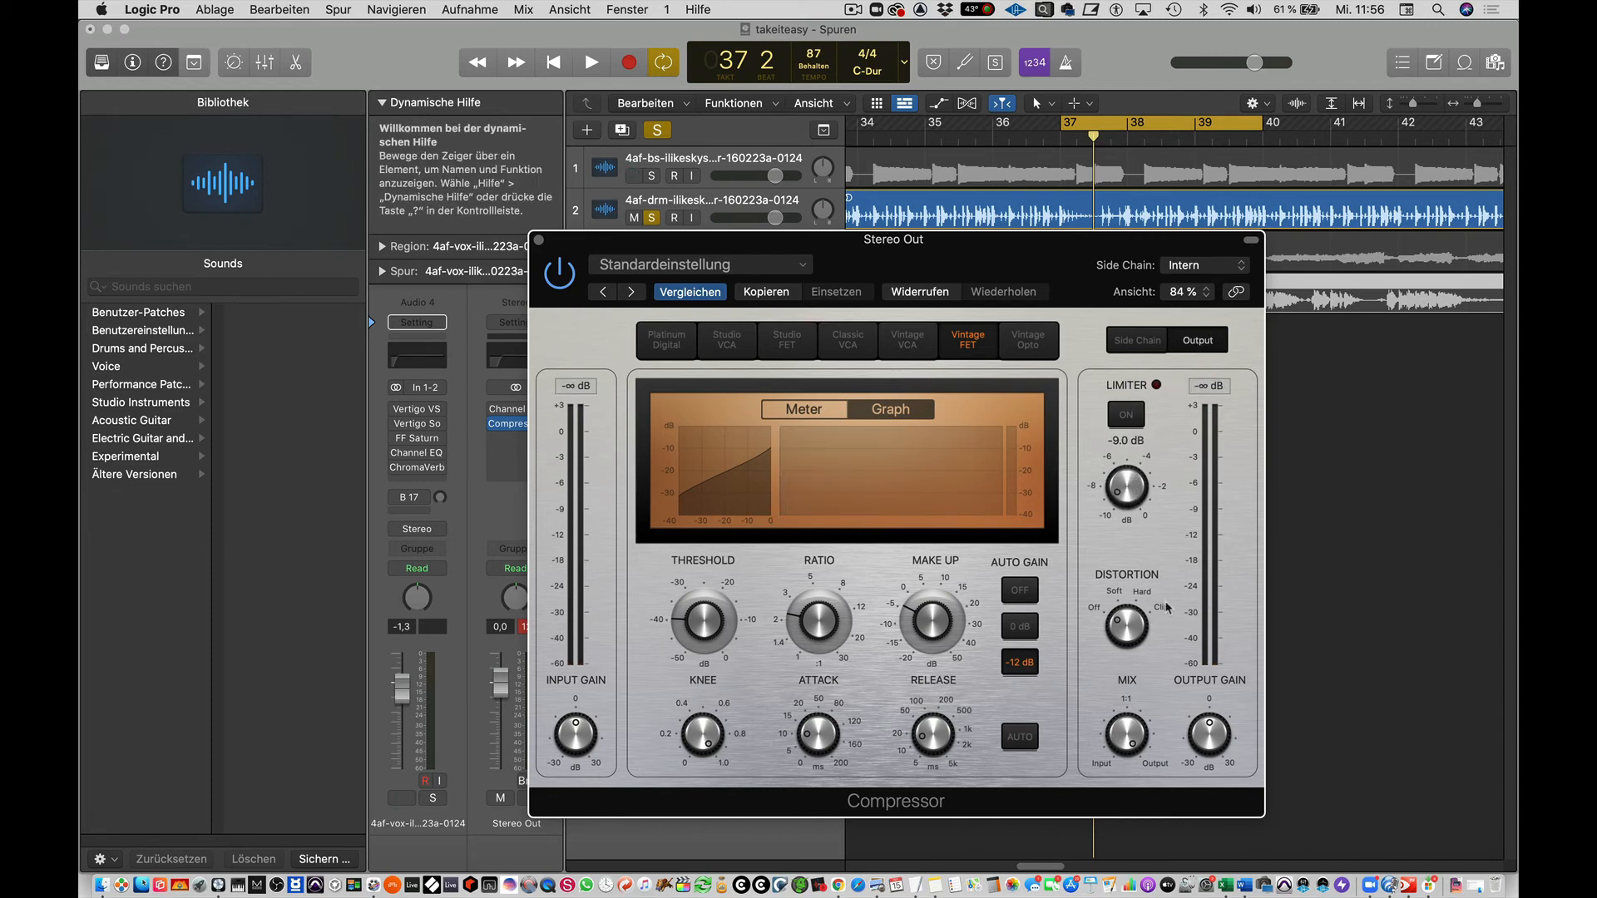
mouse_move(1131, 487)
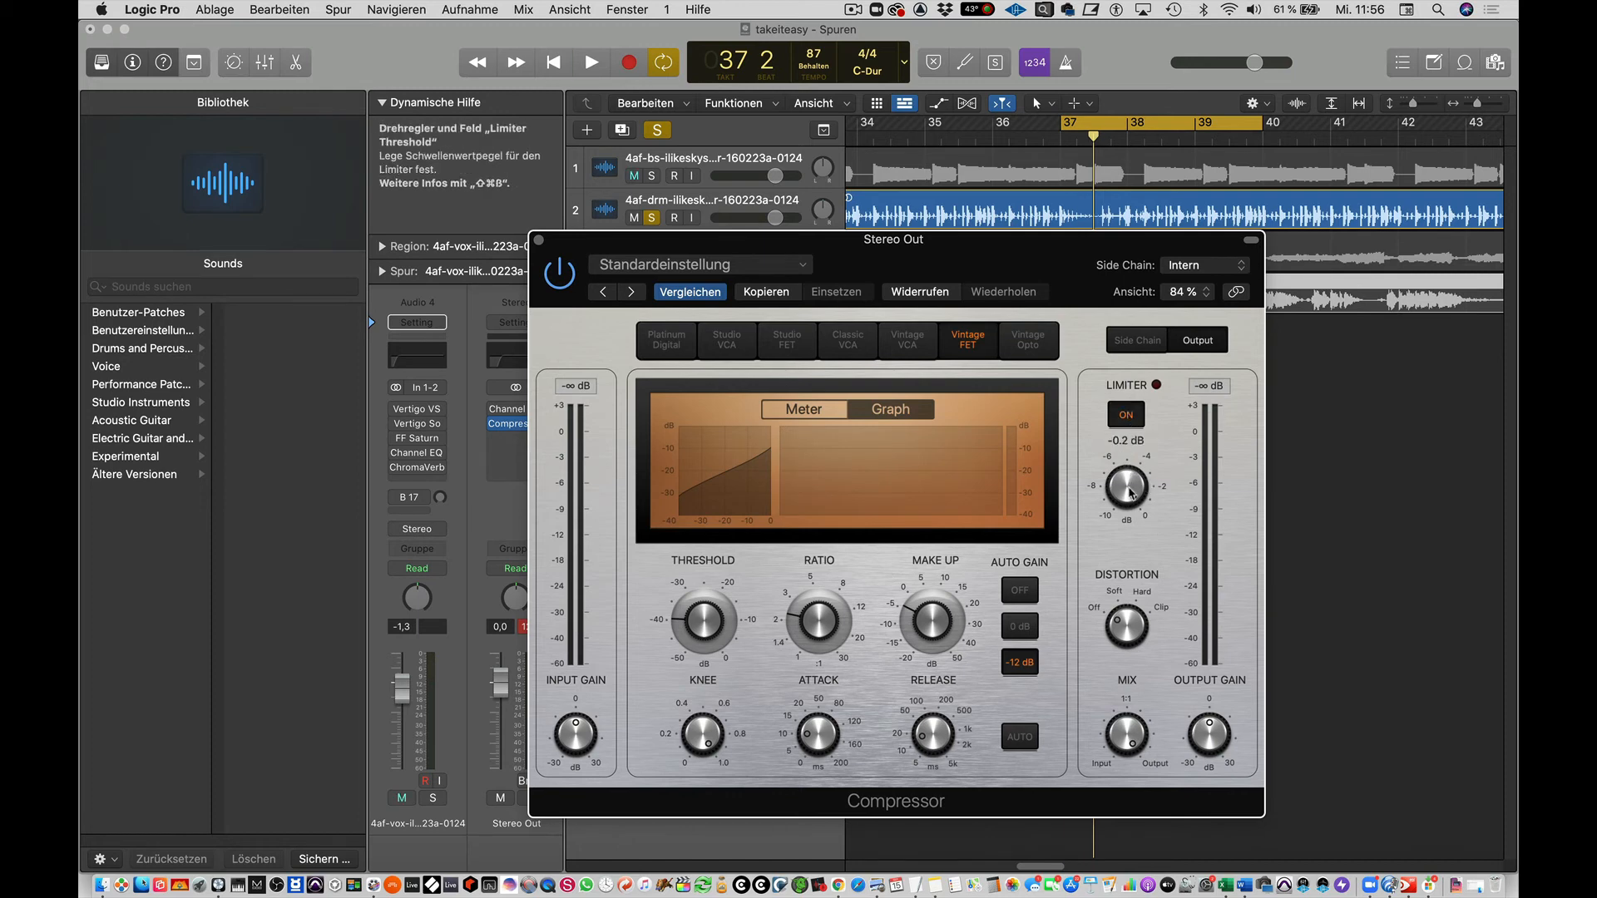
Audition limiter threshold changes on the drum loop, leave the threshold at 0 dB, and select a distortion type.
key("space")
mouse_move(1131, 486)
left_mouse_down()
mouse_move(1167, 638)
mouse_move(1146, 481)
left_mouse_up()
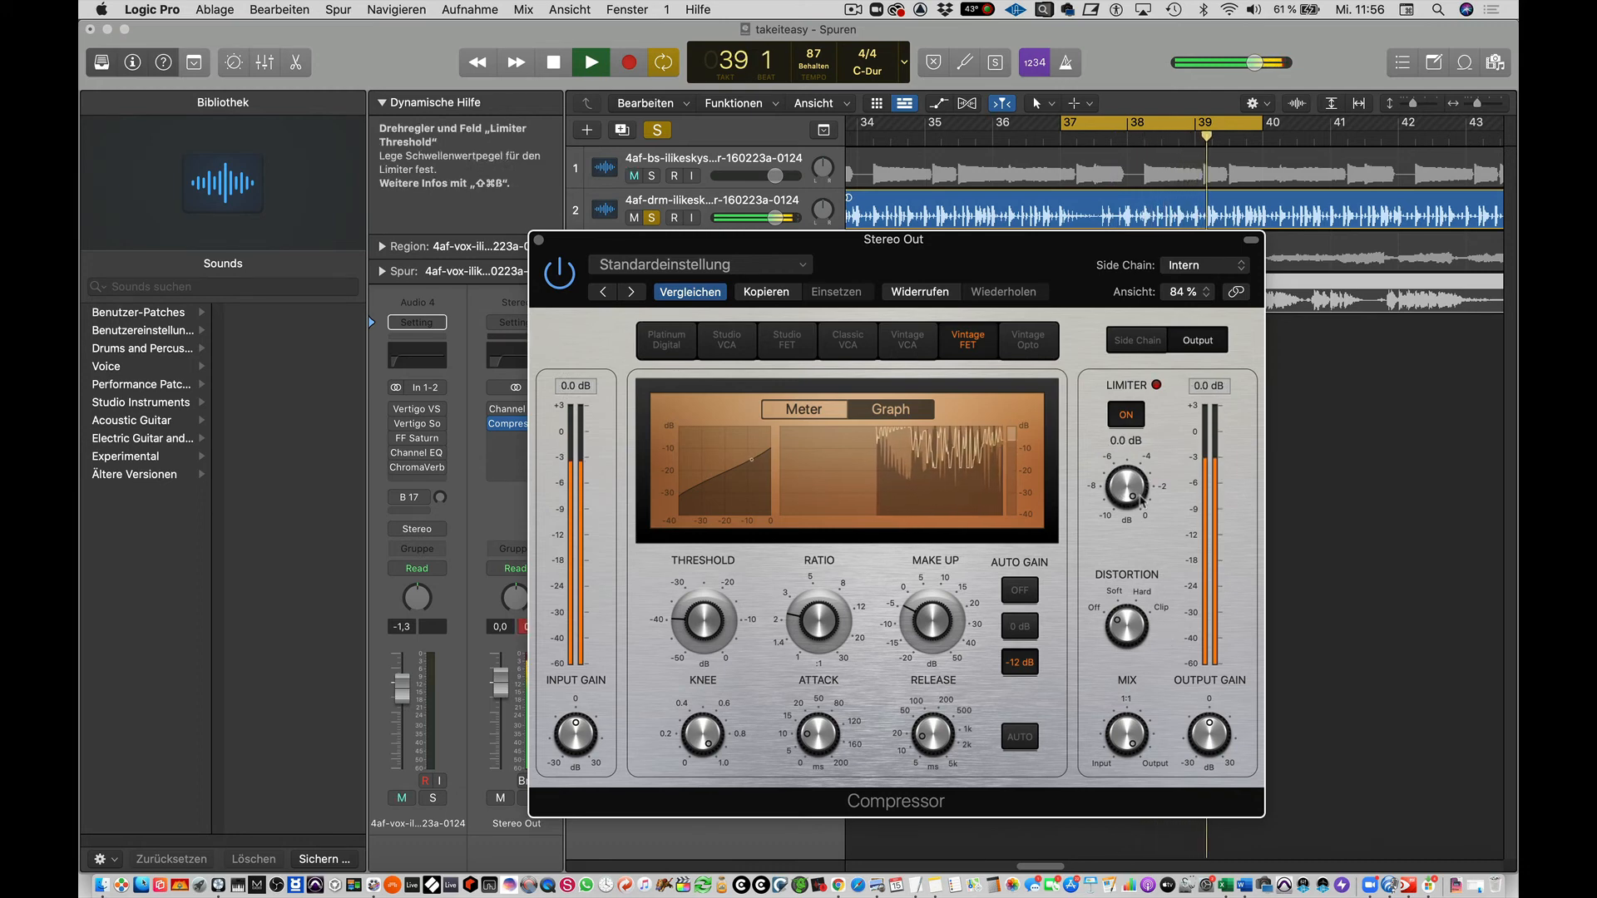
key("space")
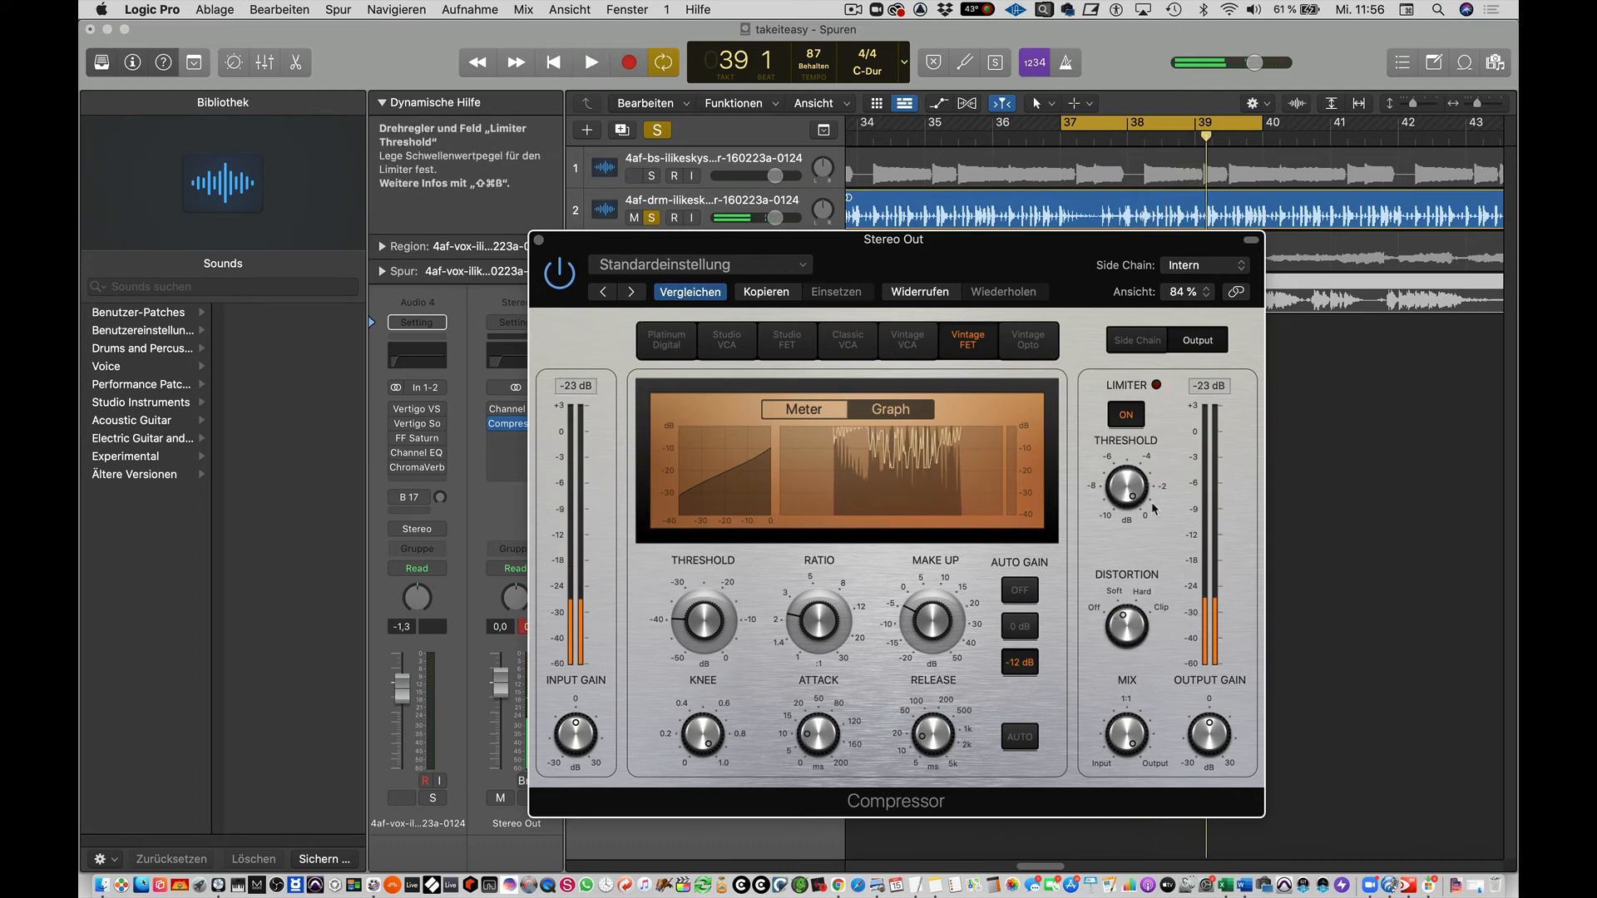
key("space")
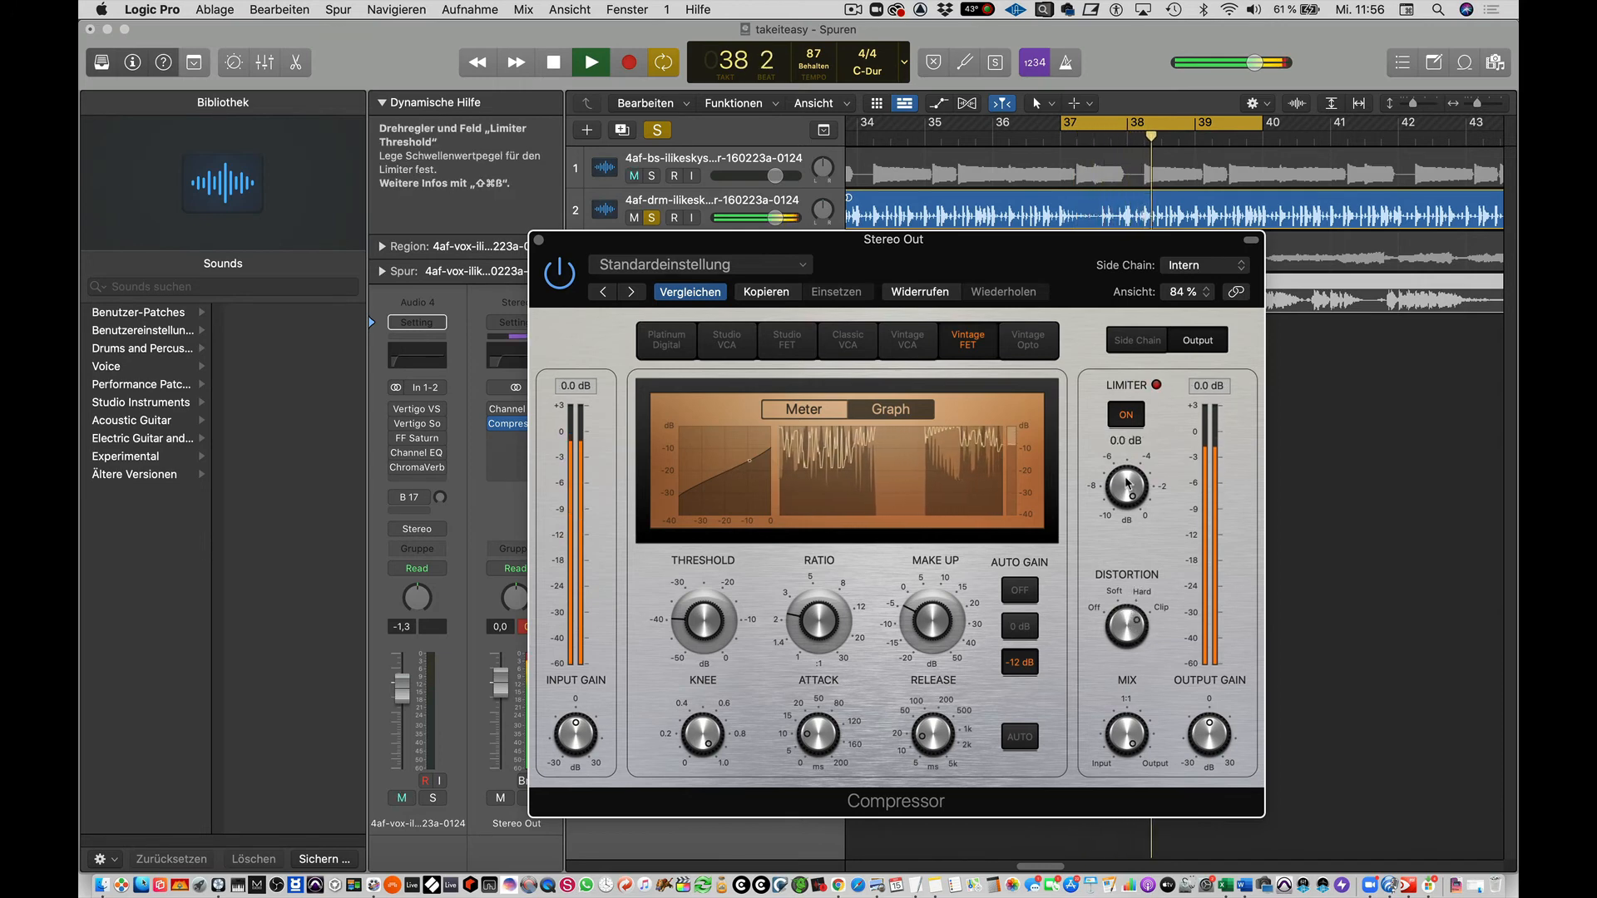
left_click_drag(1127, 485, 1134, 476)
key("space")
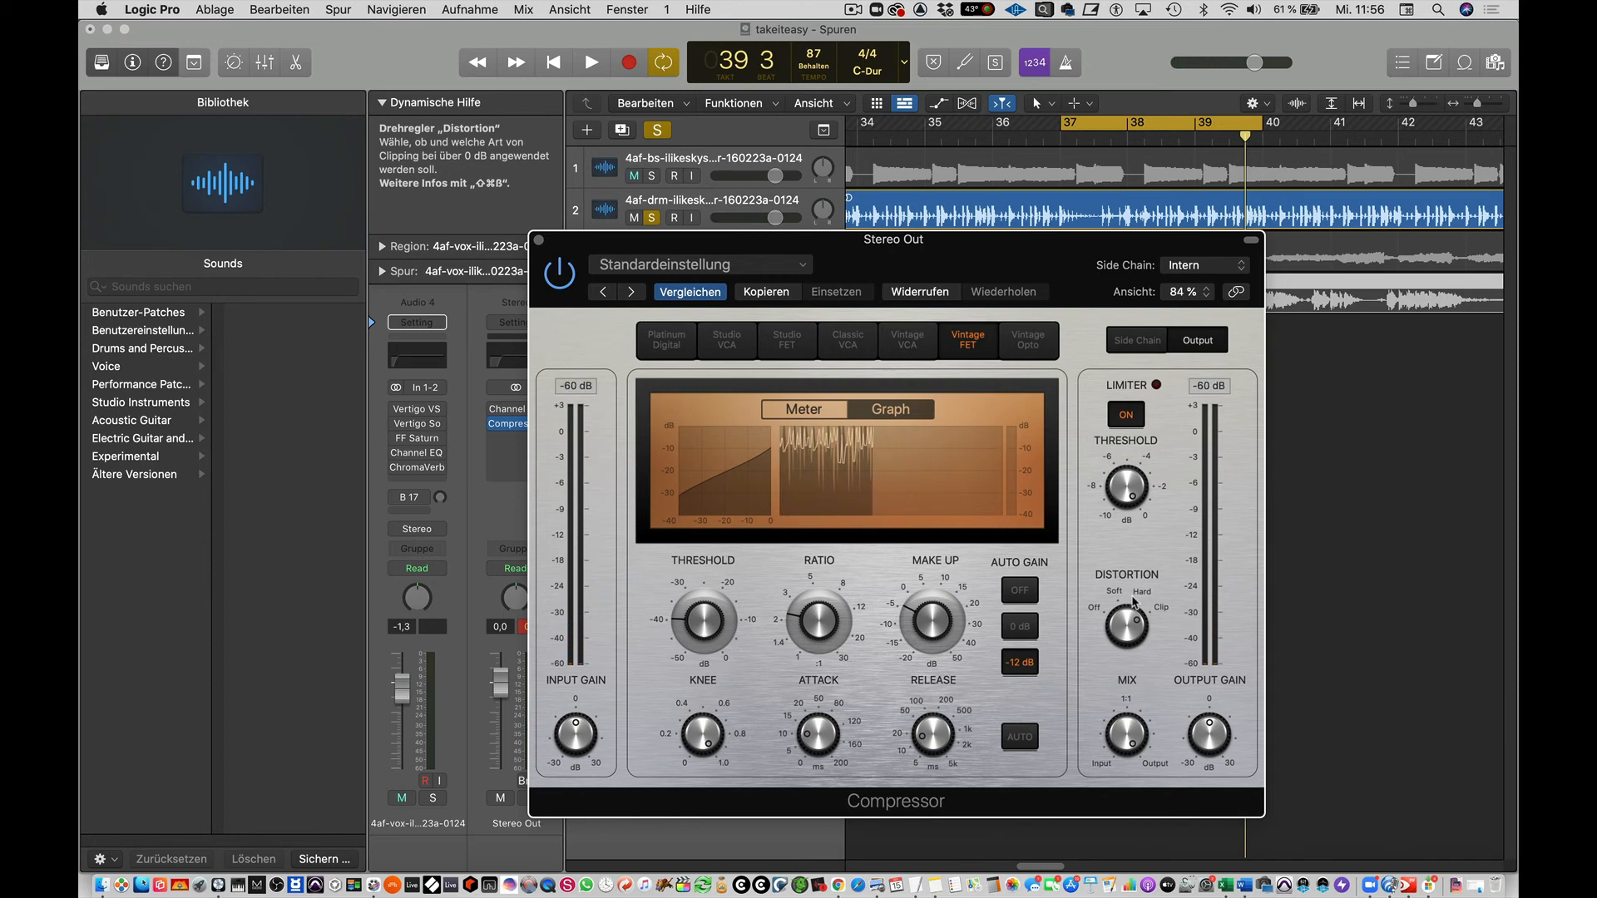
Set the attack to 16 ms and vary the mix between input and output signal, including 65.5 %.
left_click(817, 737)
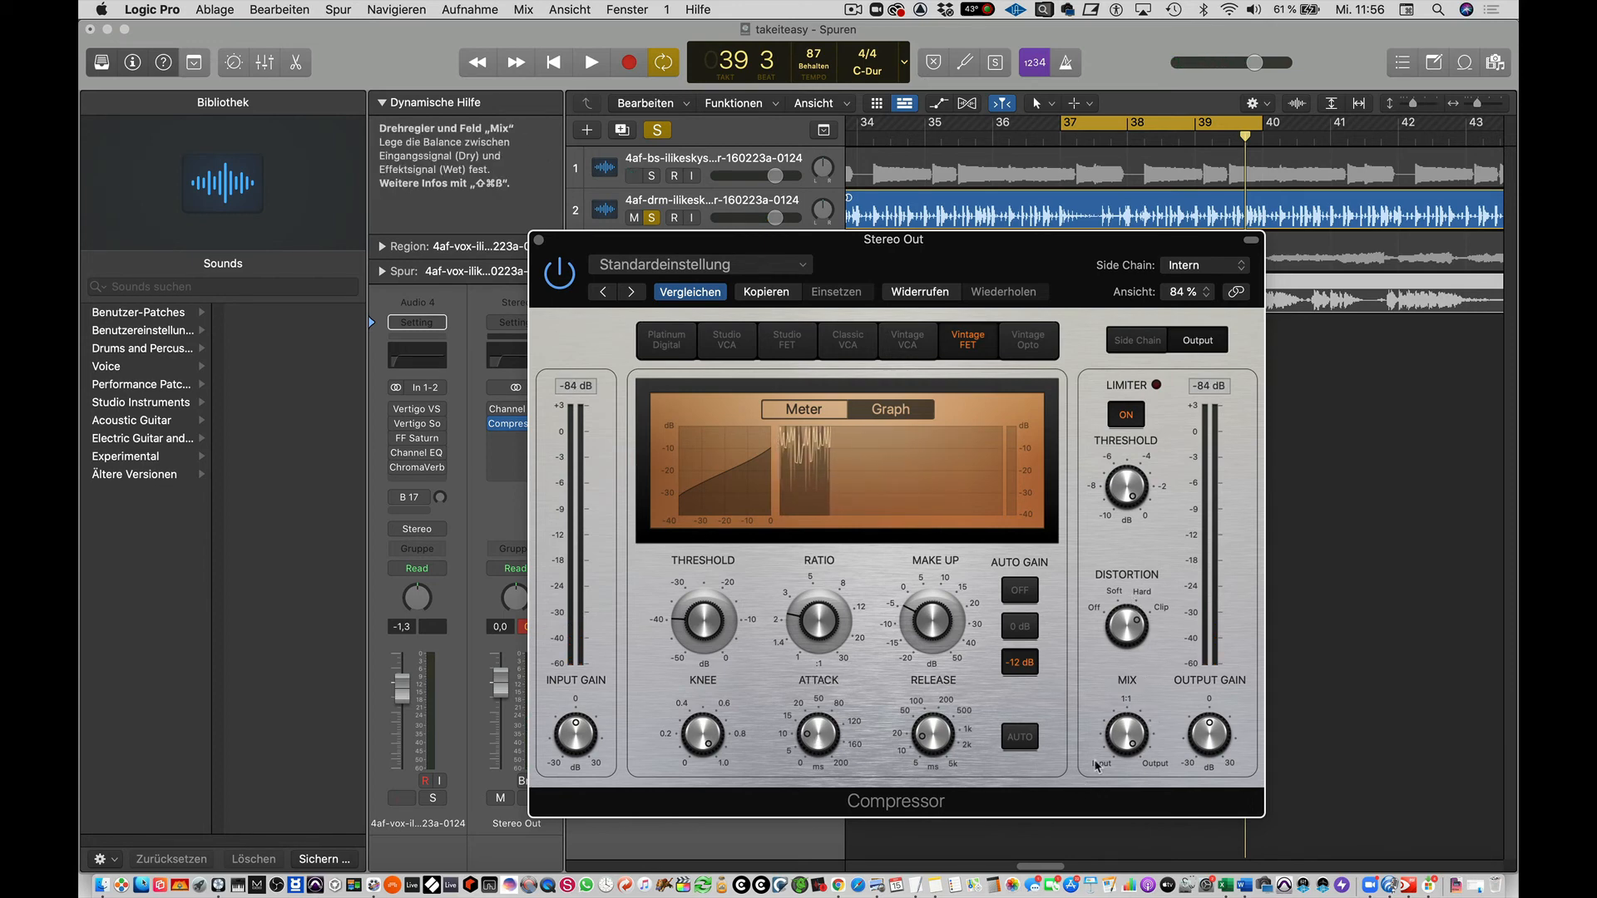
left_click_drag(816, 732, 826, 667)
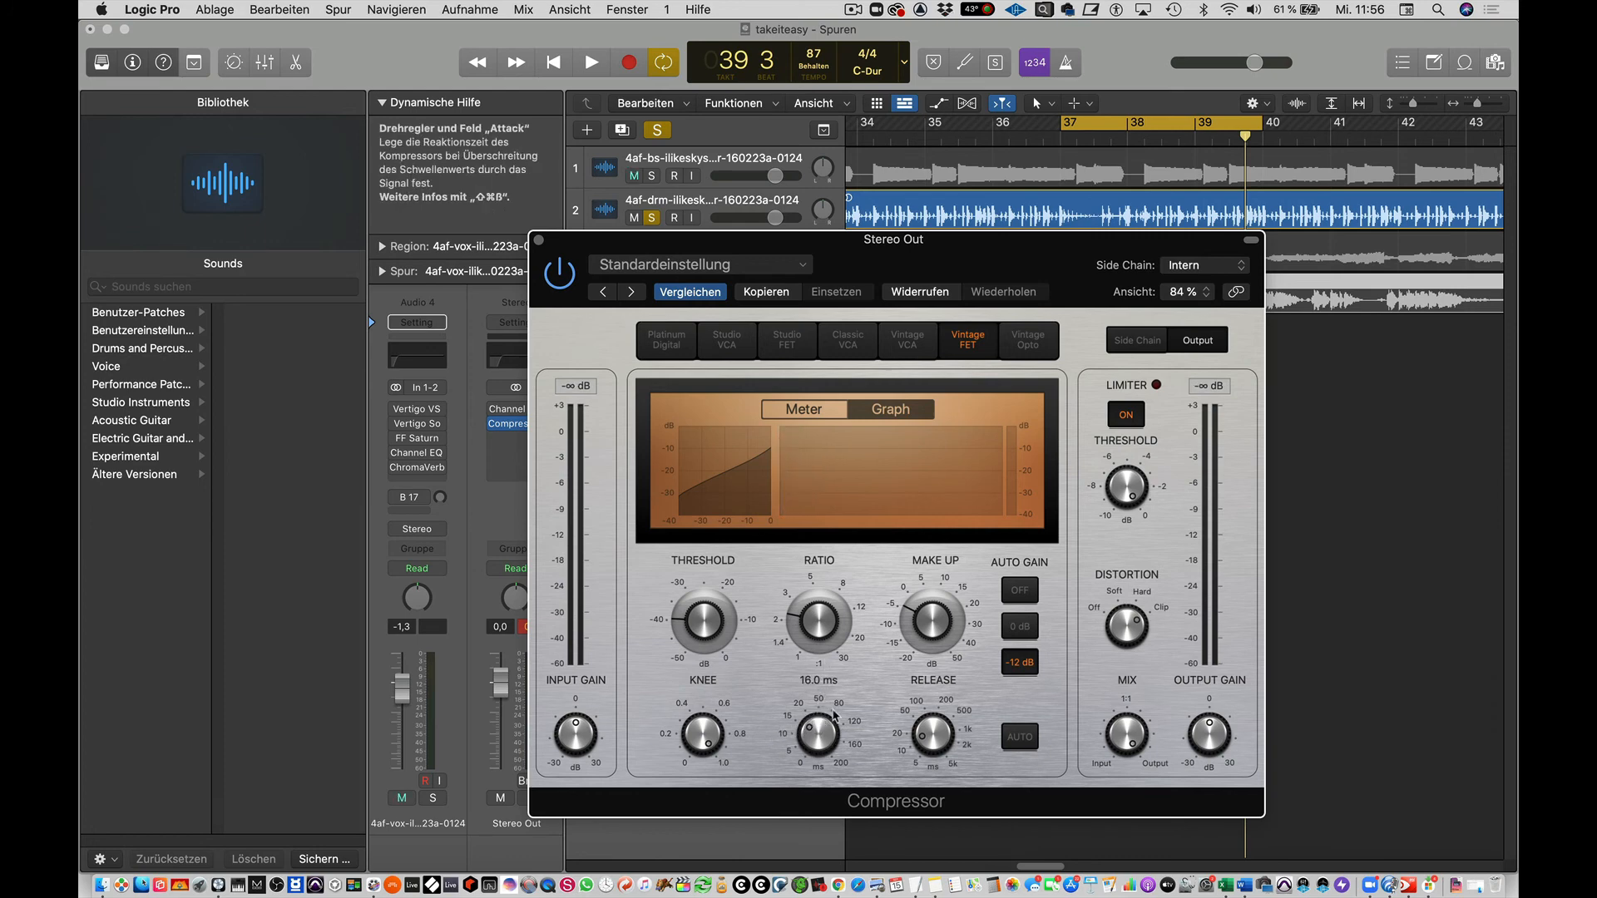
mouse_move(1132, 740)
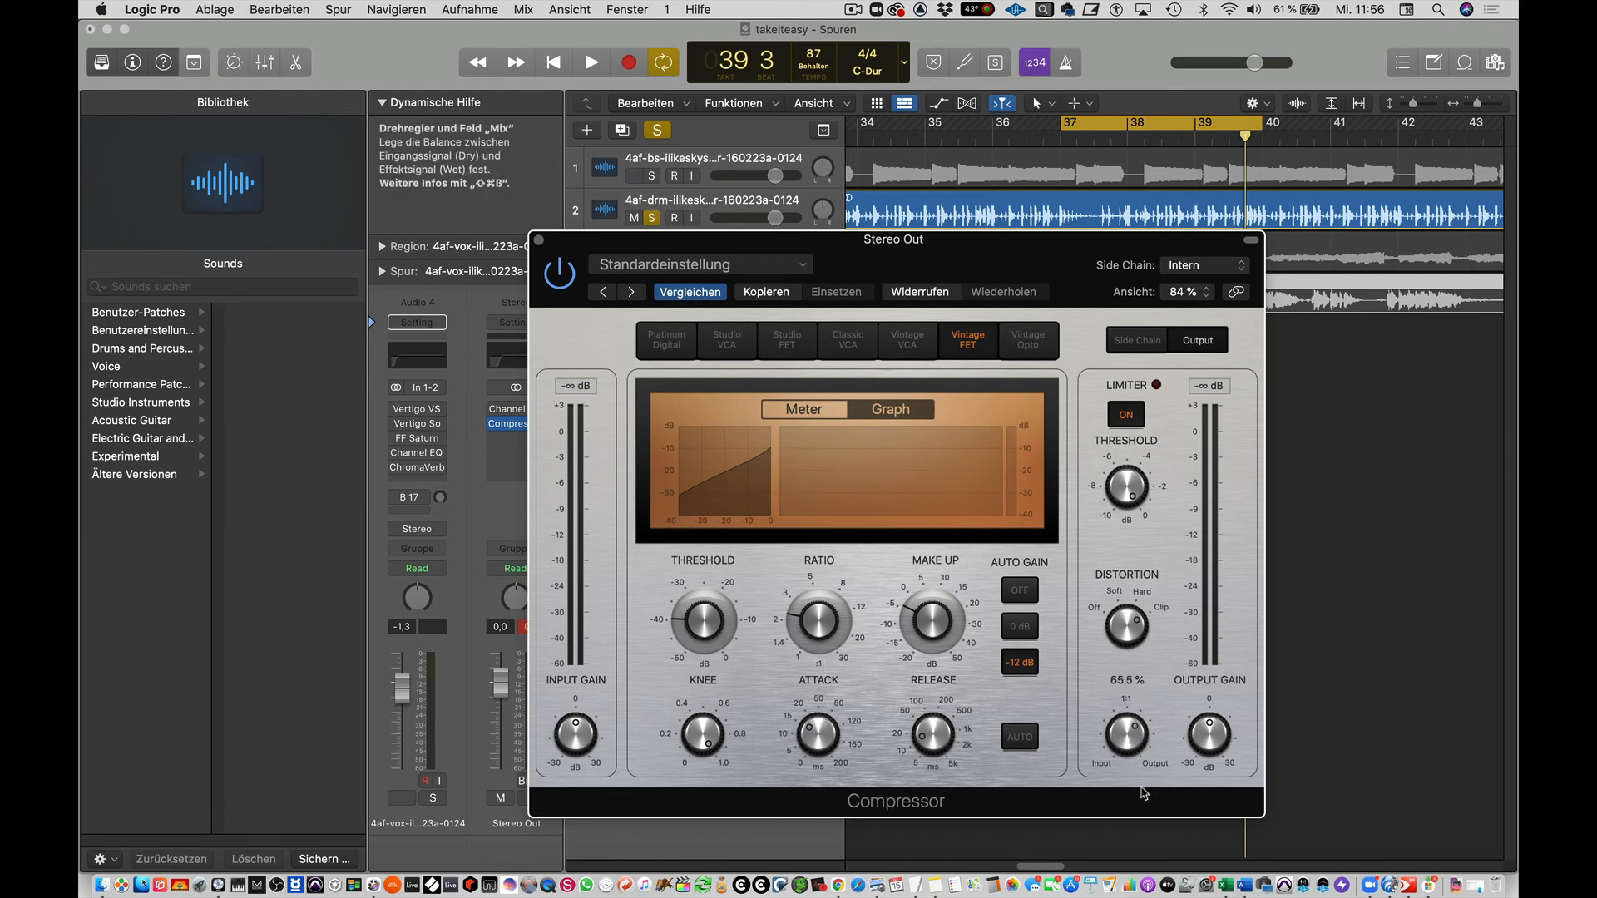
left_click_drag(1142, 788, 1142, 722)
mouse_move(1128, 739)
left_mouse_down()
mouse_move(1142, 790)
mouse_move(1141, 730)
left_mouse_up()
left_click_drag(1133, 761, 1140, 813)
Play the drum loop and compress it harder with a threshold of -46.5 dB and a ratio of about 3.3:1.
key("space")
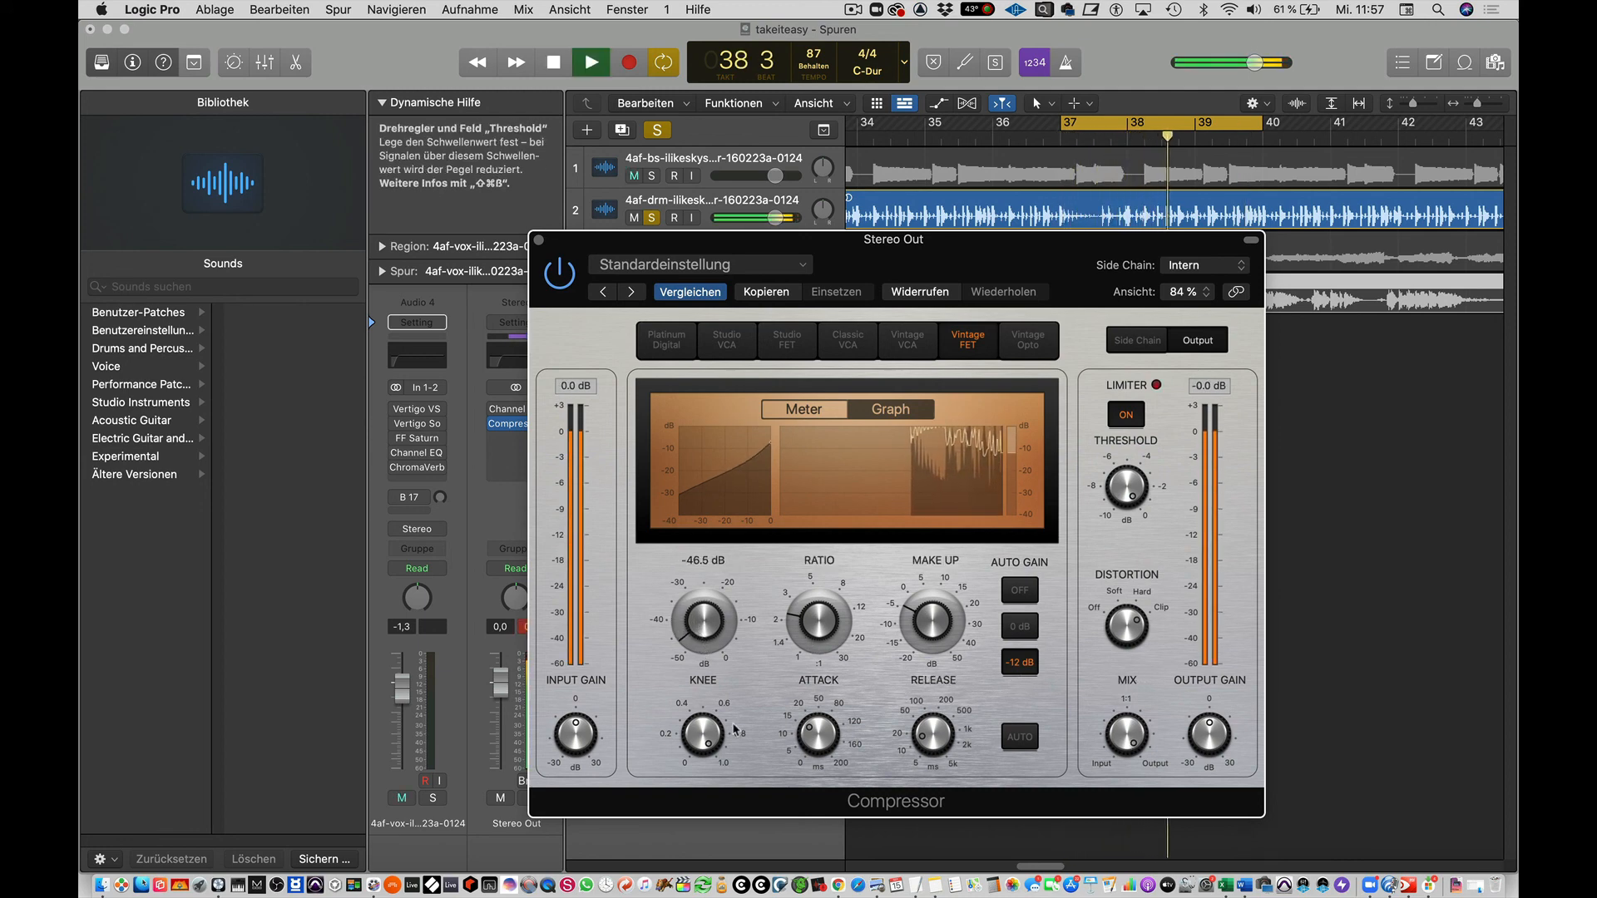
left_click_drag(807, 628, 812, 603)
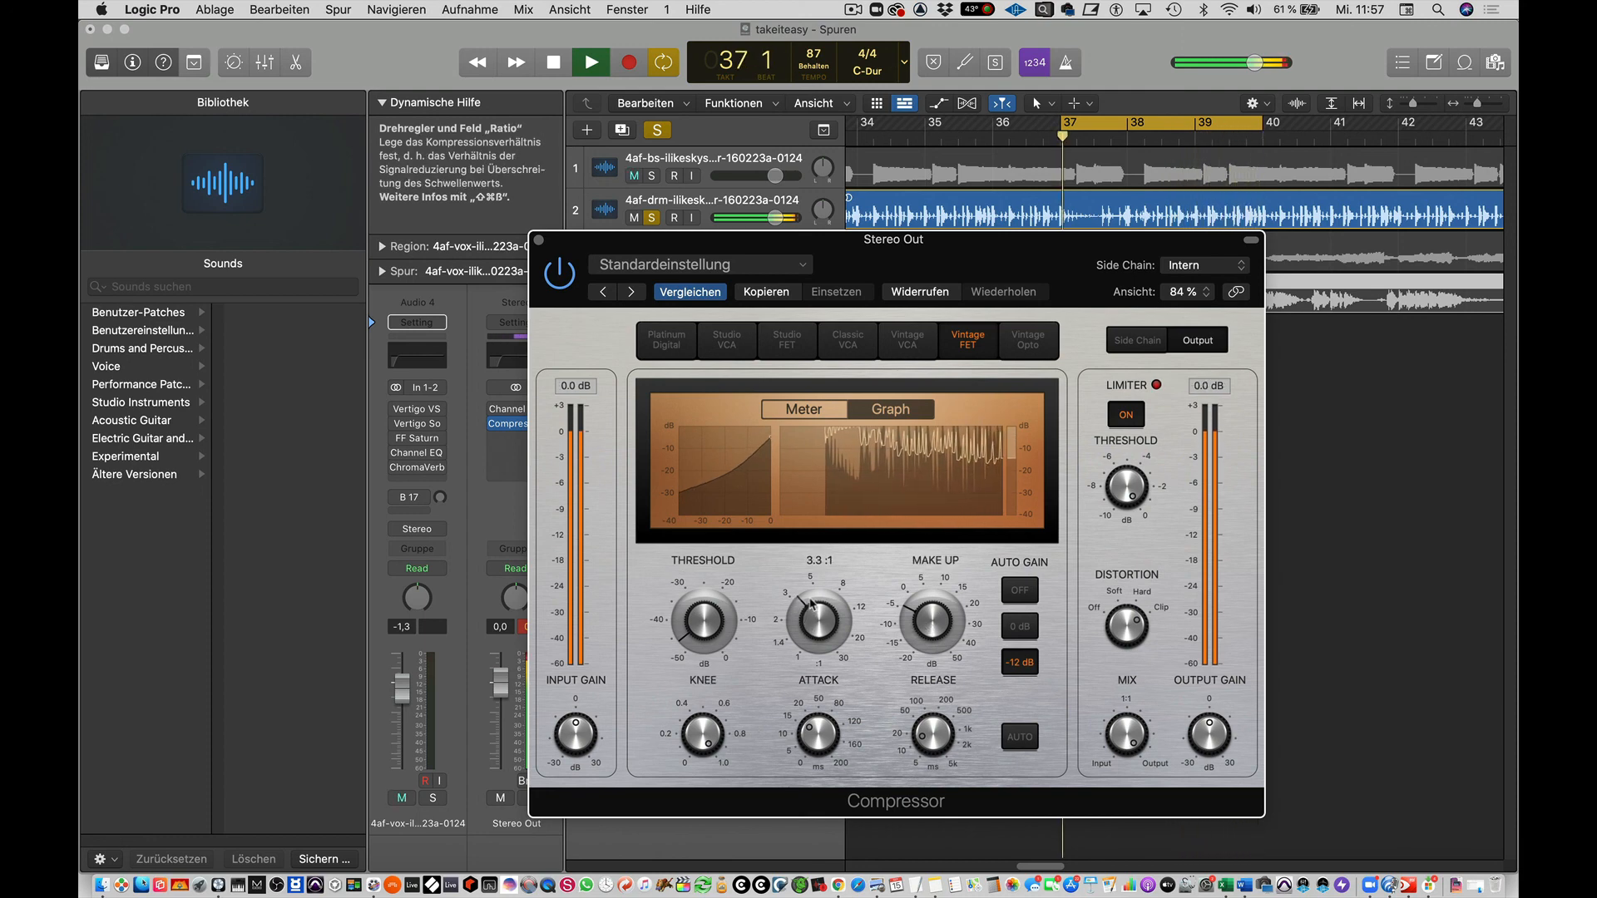
Lower the compressor's mix to about 47 % for parallel compression and stop playback.
left_click_drag(1132, 771, 1148, 830)
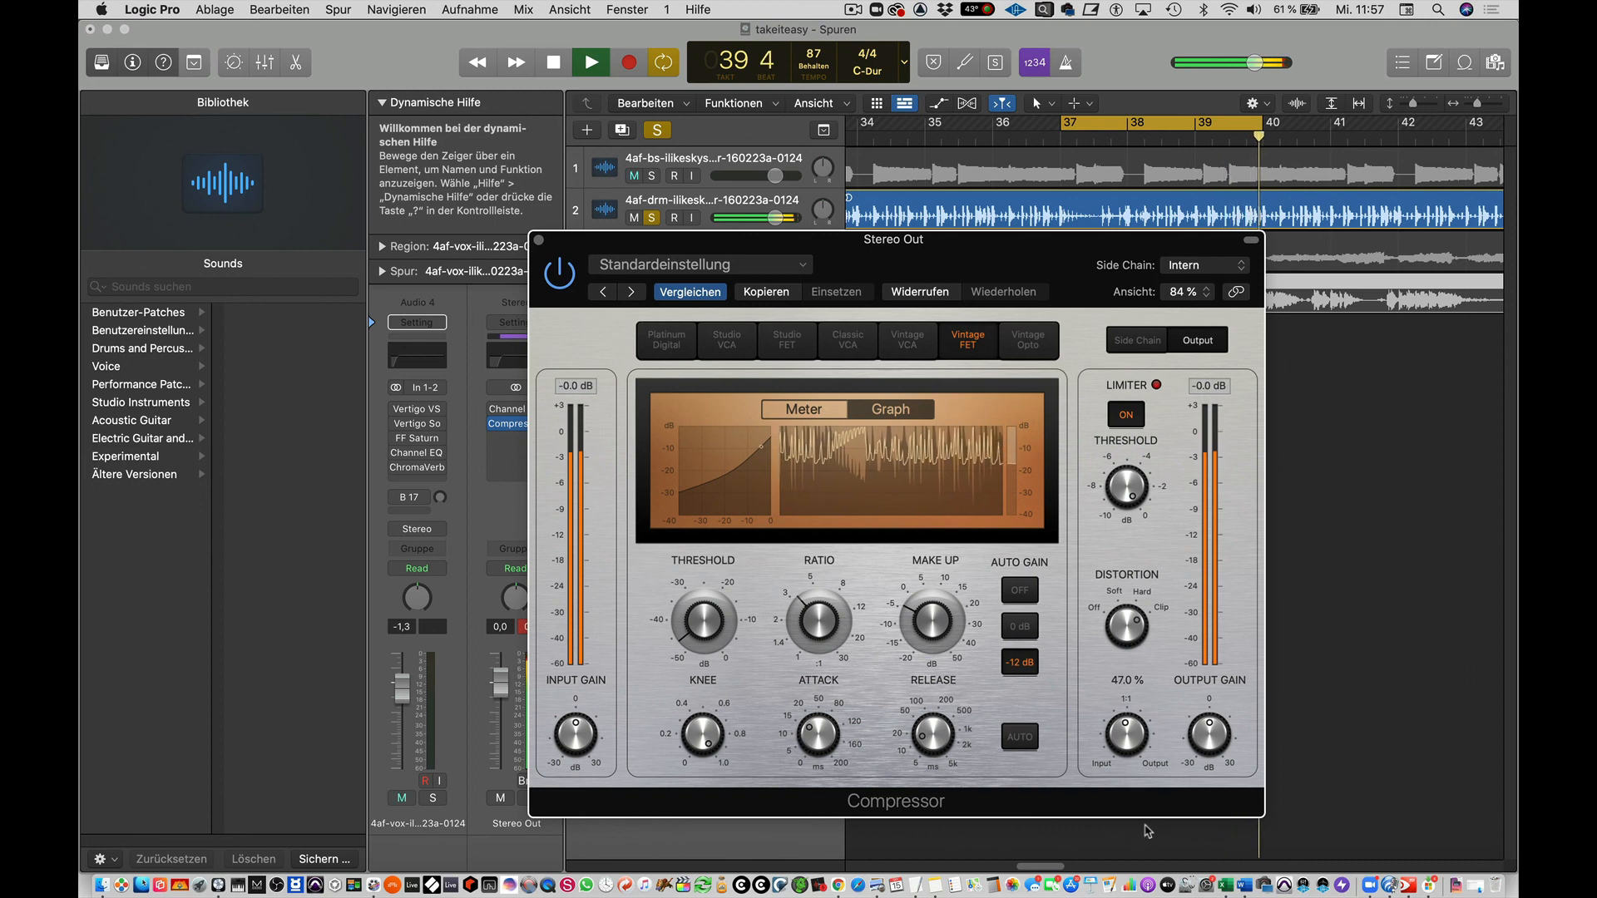
left_click_drag(1148, 831, 1147, 829)
key("space")
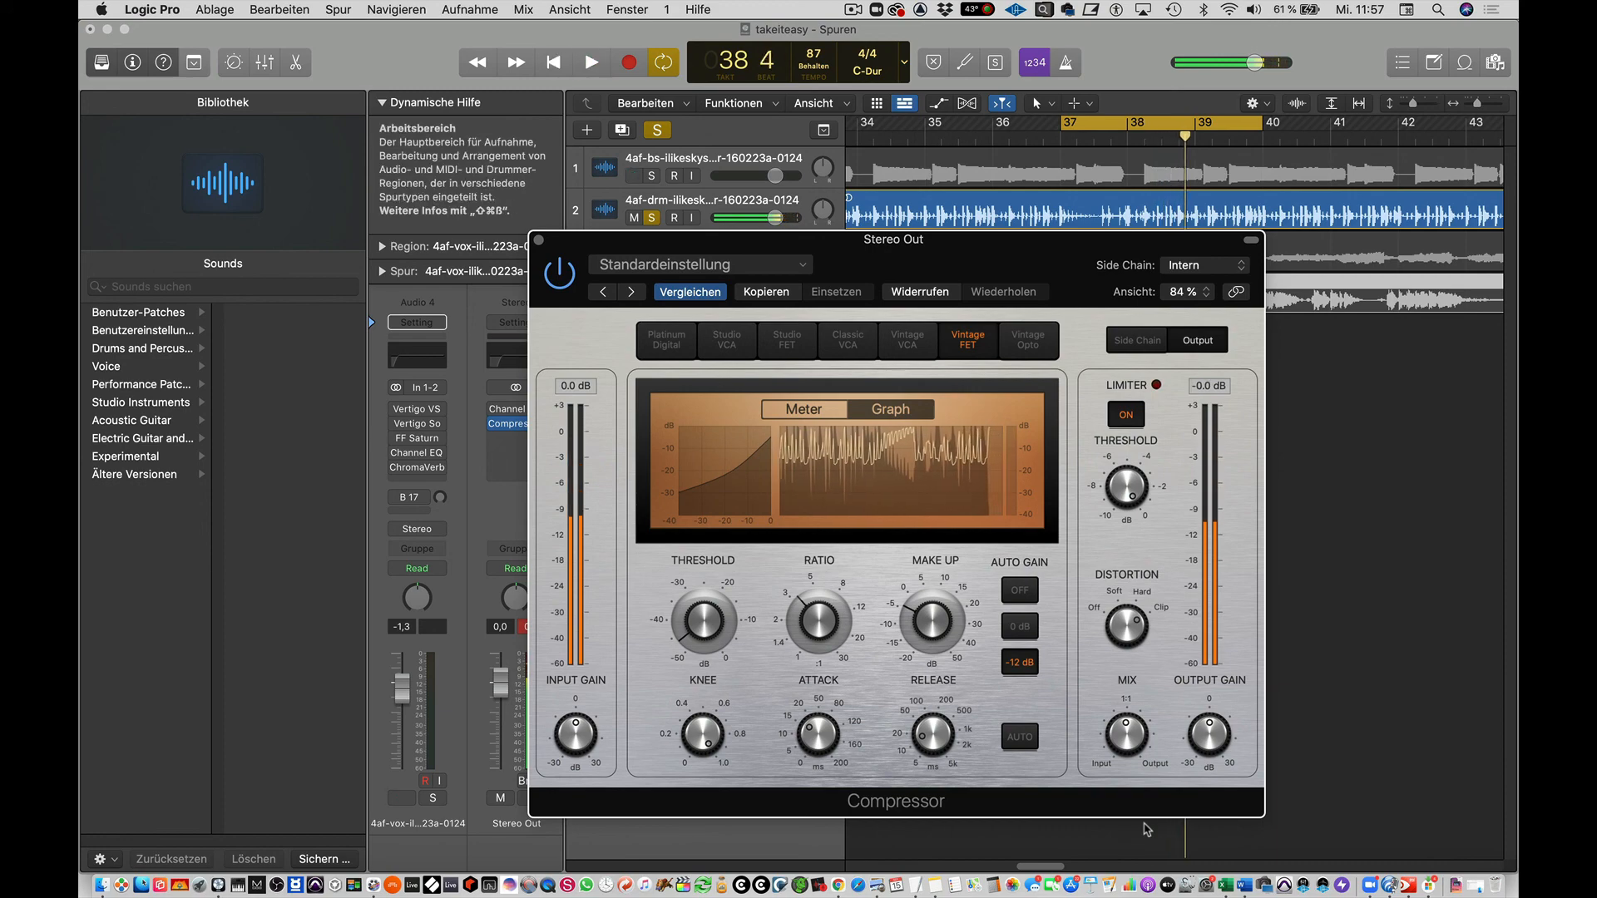